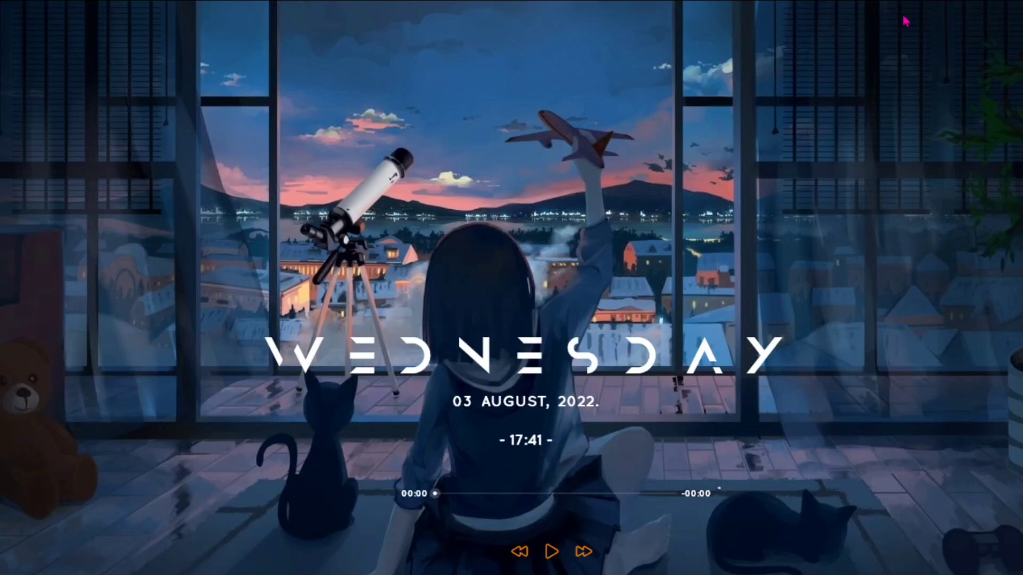
Drag the WEDNESDAY clock skin up-right and nudge the music player slightly left and up.
left_click_drag(445, 362, 456, 382)
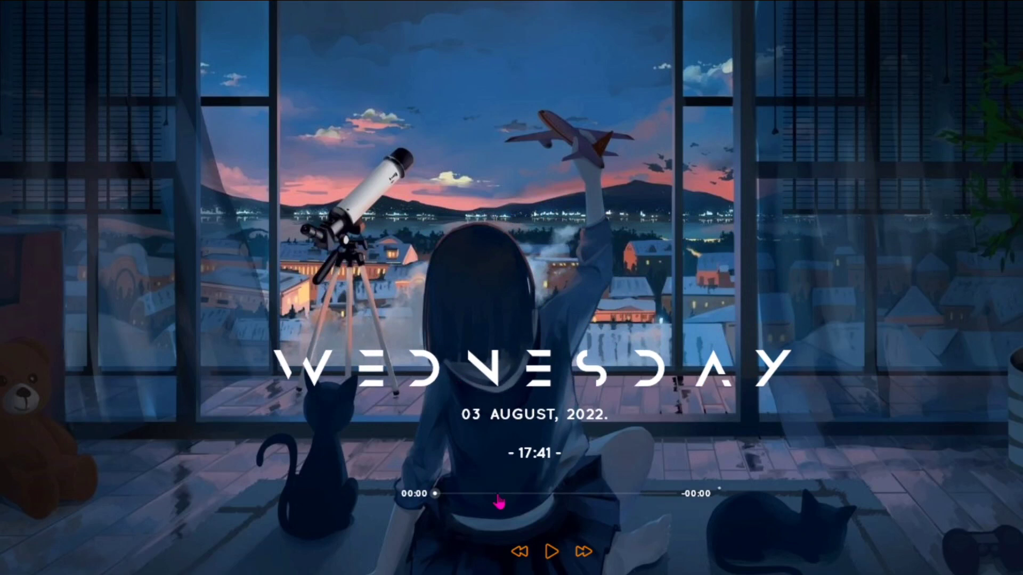
left_click_drag(498, 501, 487, 497)
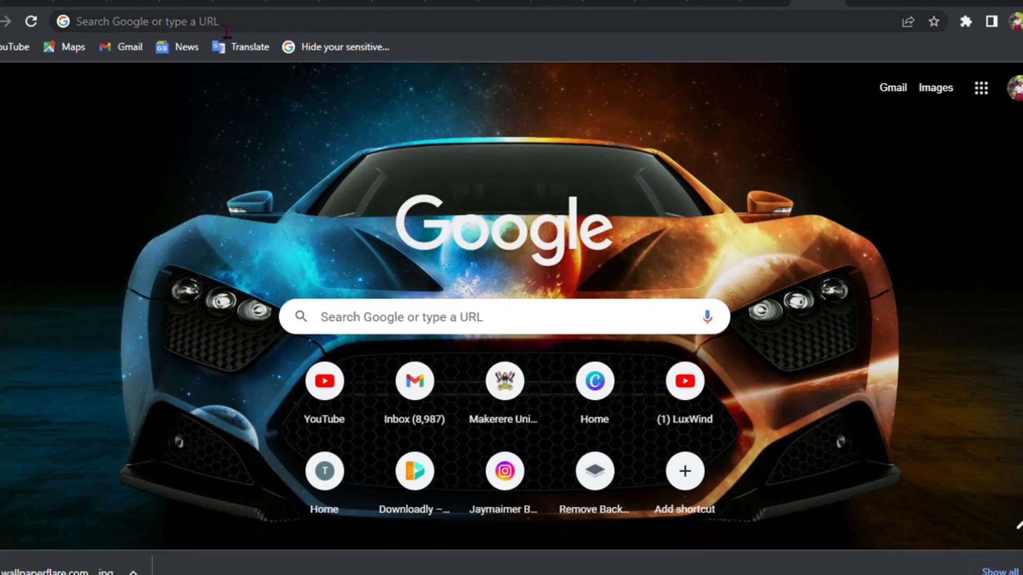
Enter rainmeter.net in Chrome's address bar, correcting the 'nte' typo, and load it.
left_click(227, 31)
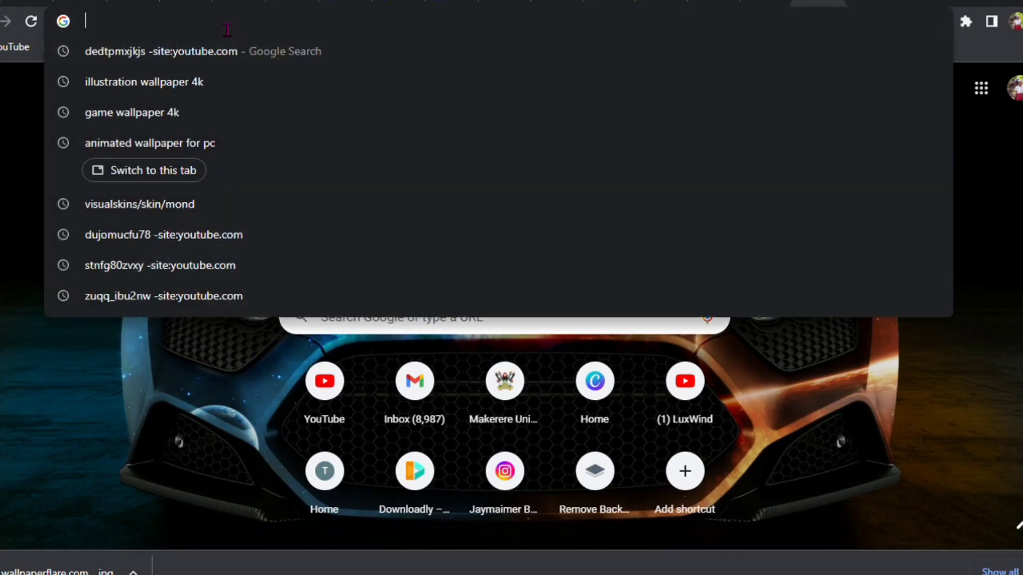
type("ra")
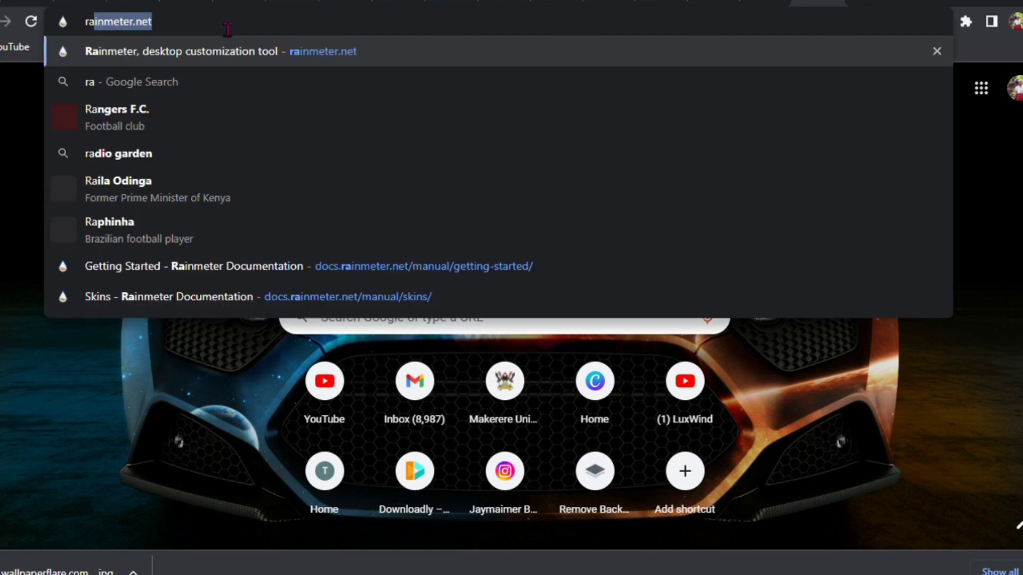
type("inm")
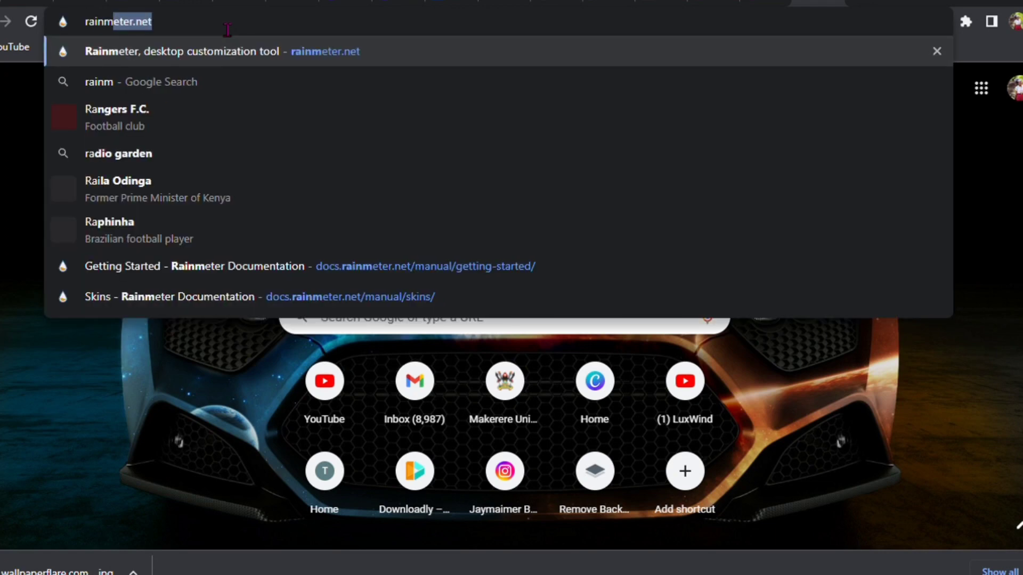
type("e")
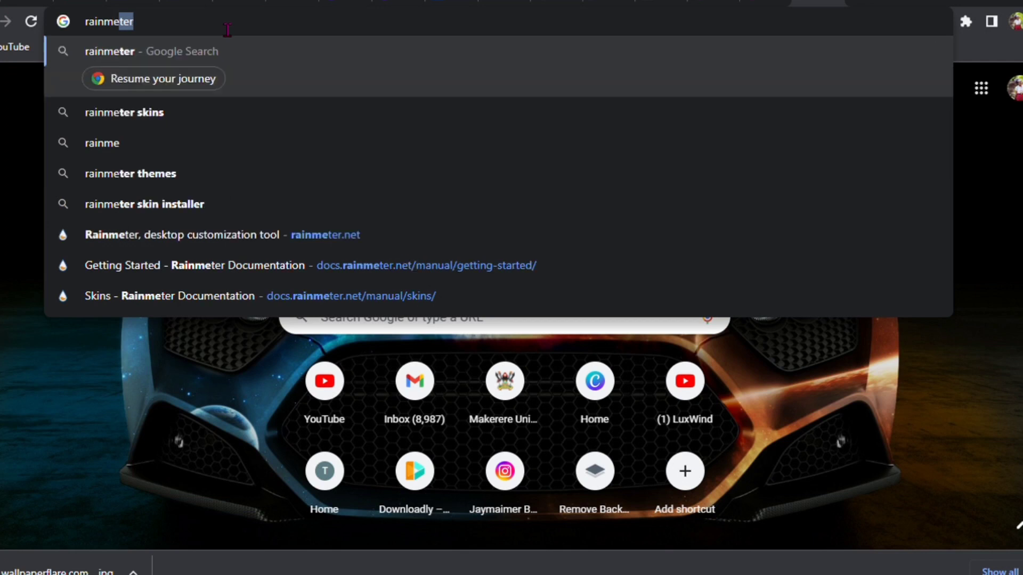
type("ter")
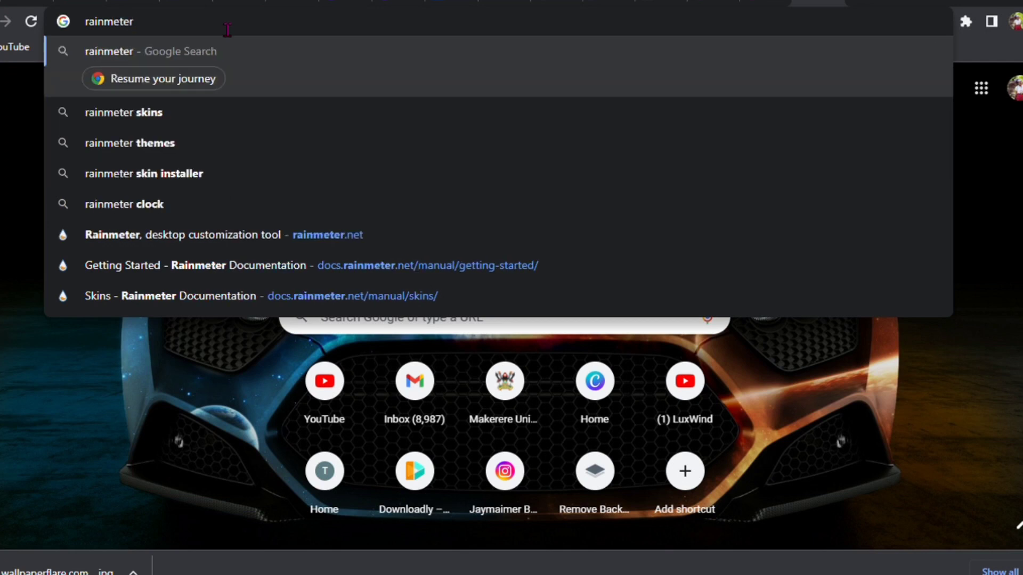
type(".nte")
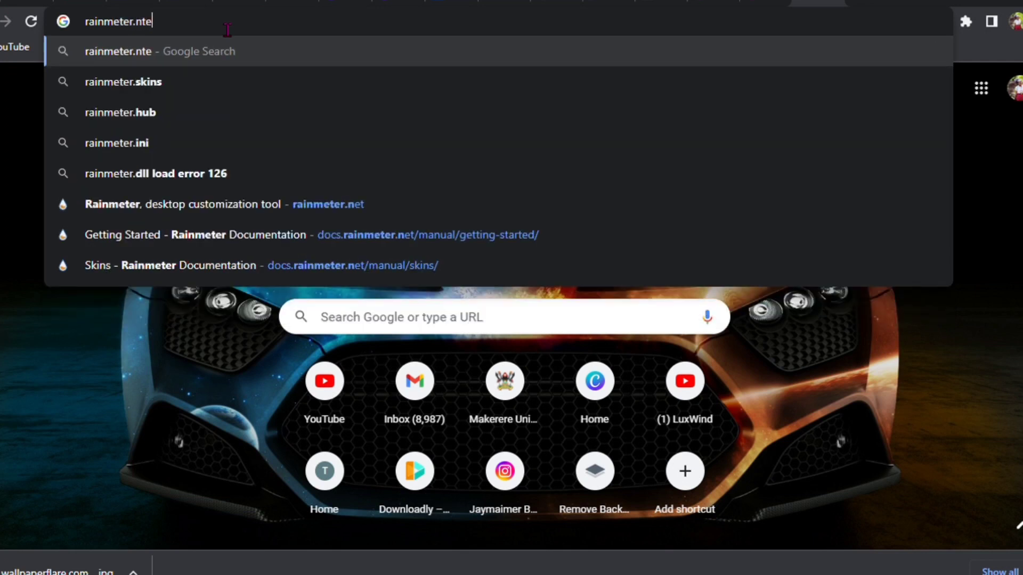
key("BackSpace")
key("BackSpace")
key("BackSpace")
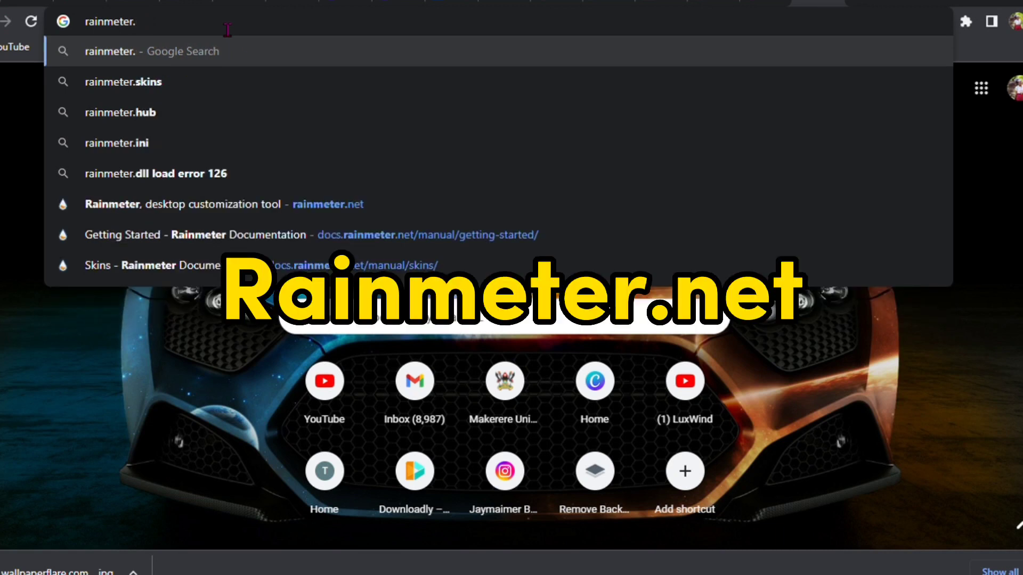
type("net")
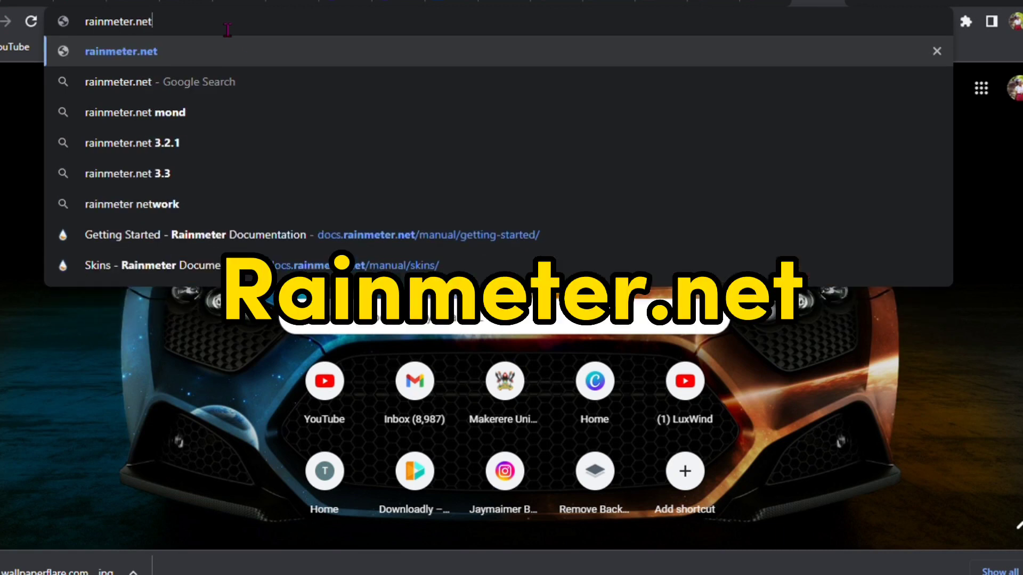
key("Return")
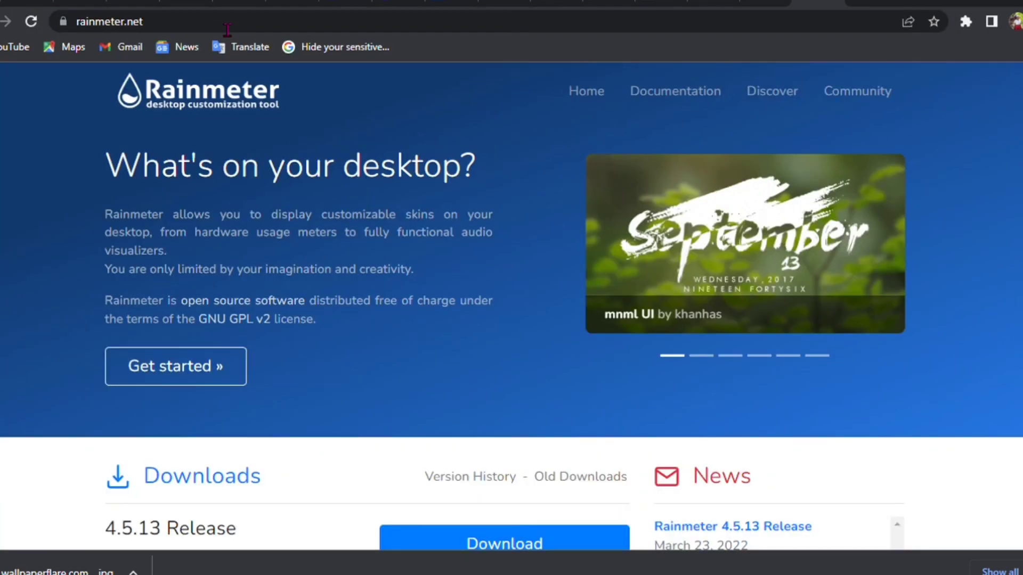
Scroll to the Downloads section and download the Rainmeter 4.5.13 release.
scroll(317, 253, "down", 2)
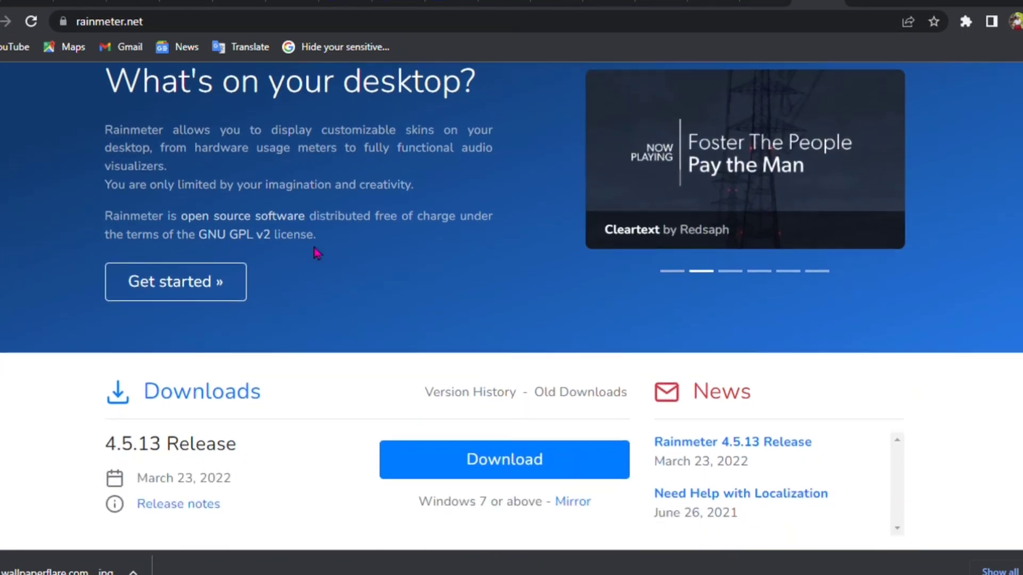
scroll(318, 253, "down", 4)
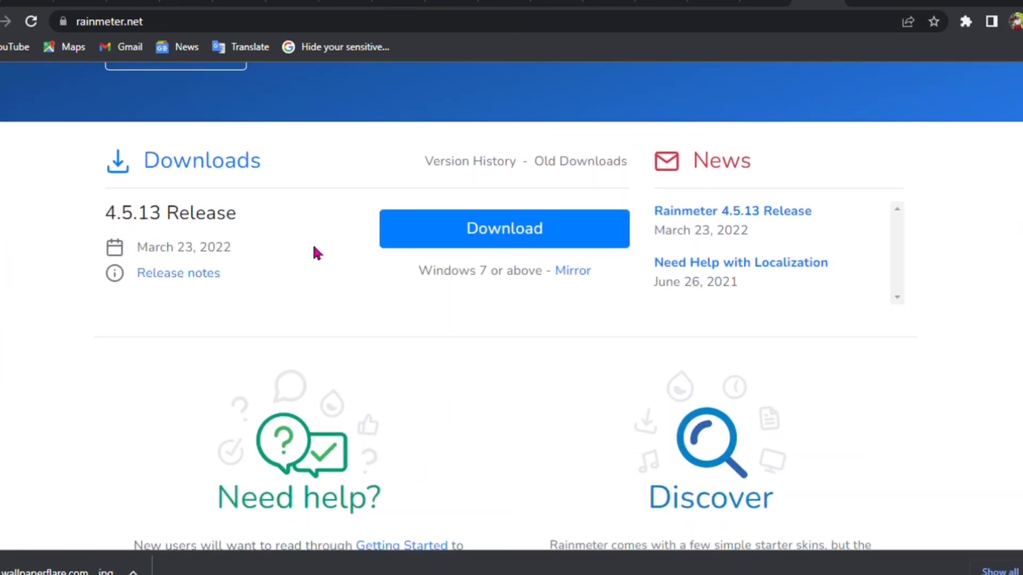
scroll(314, 248, "down", 1)
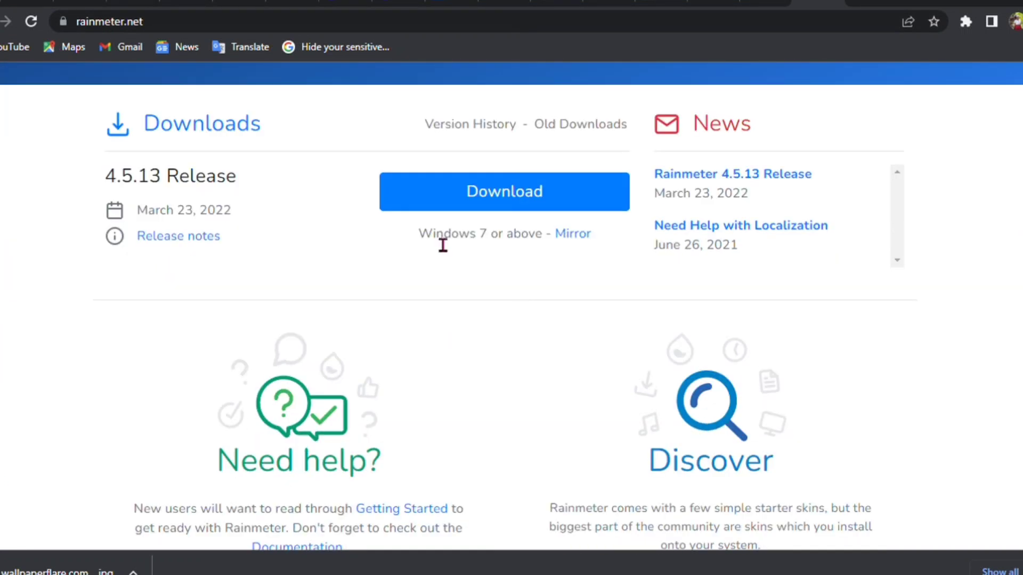
left_click(459, 207)
Open the downloaded Rainmeter-4.5.13 (1).exe installer from the download bar.
scroll(641, 454, "down", 5)
scroll(714, 525, "up", 5)
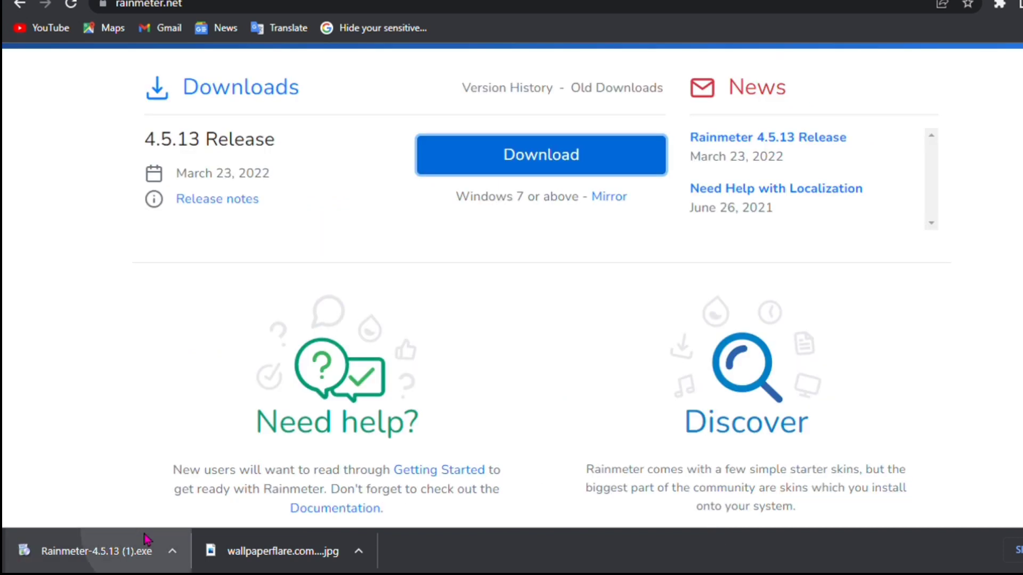
left_click(147, 539)
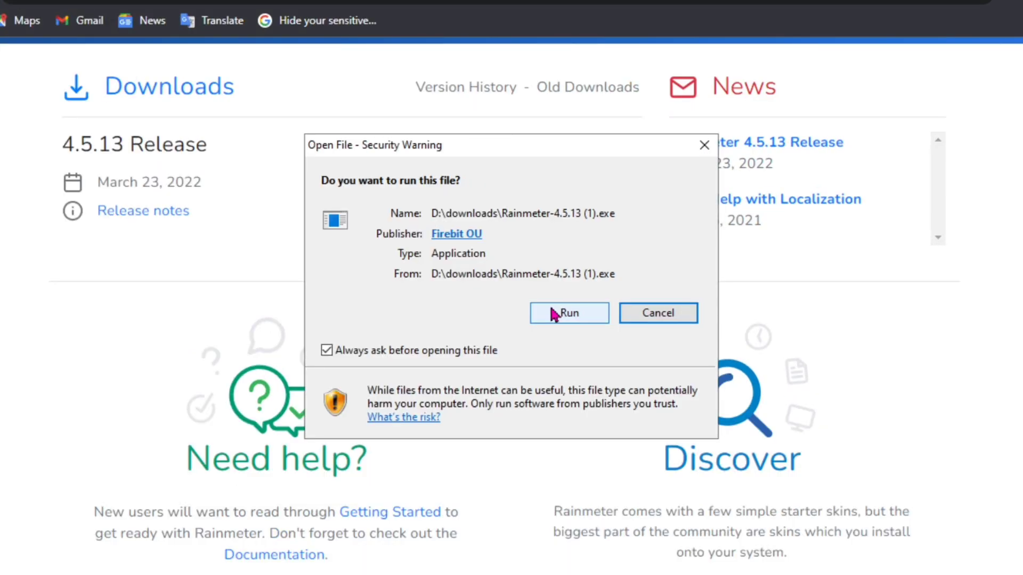
Run the installer, complete a Standard installation, and finish with Run Rainmeter checked.
left_click(554, 315)
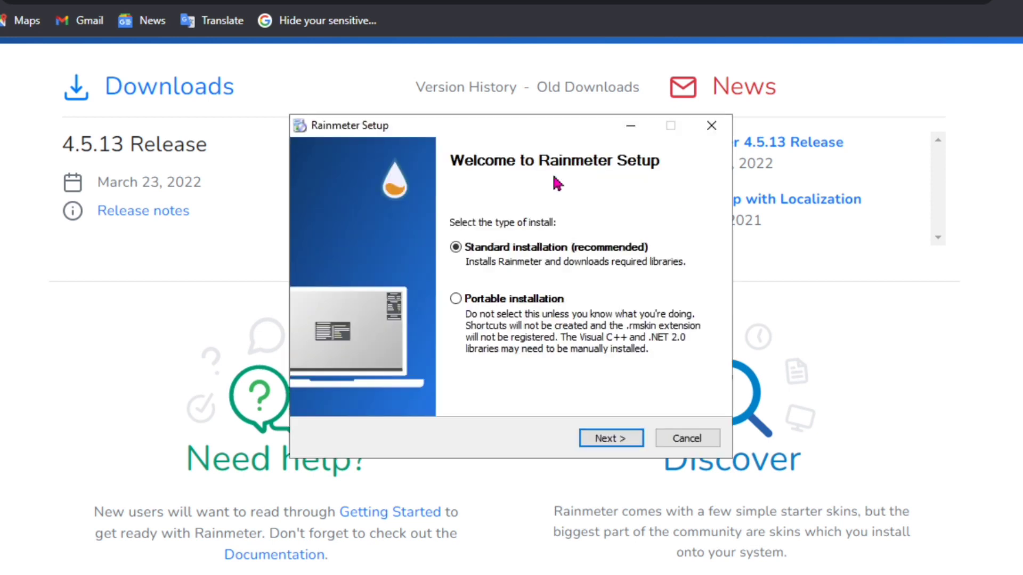
left_click(624, 443)
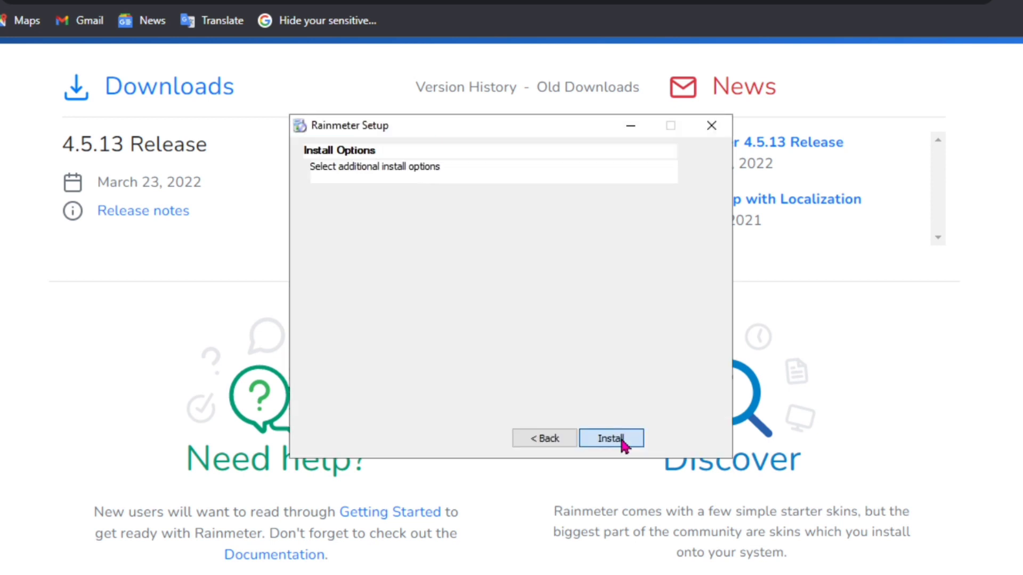
left_click(624, 443)
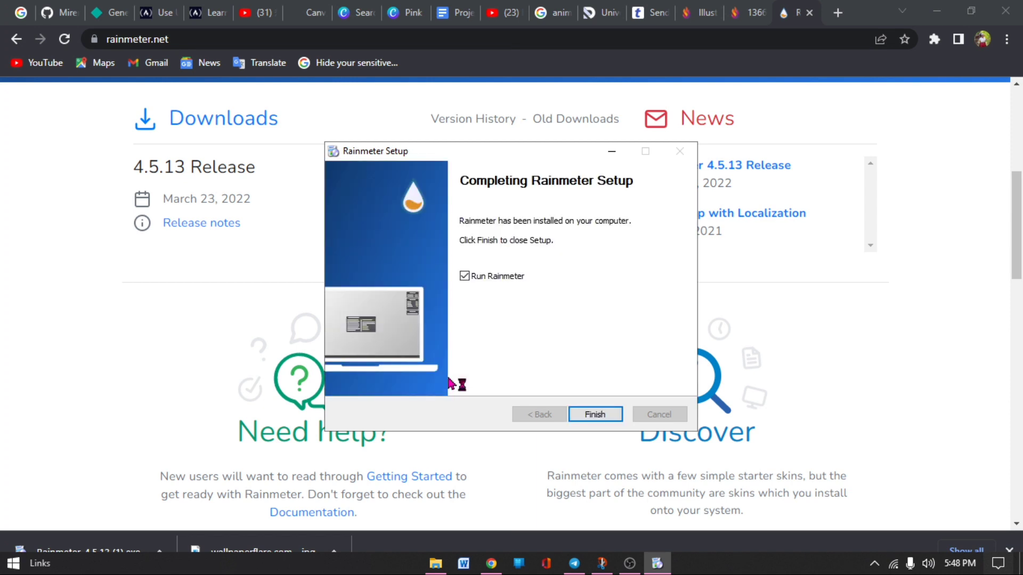
left_click(614, 415)
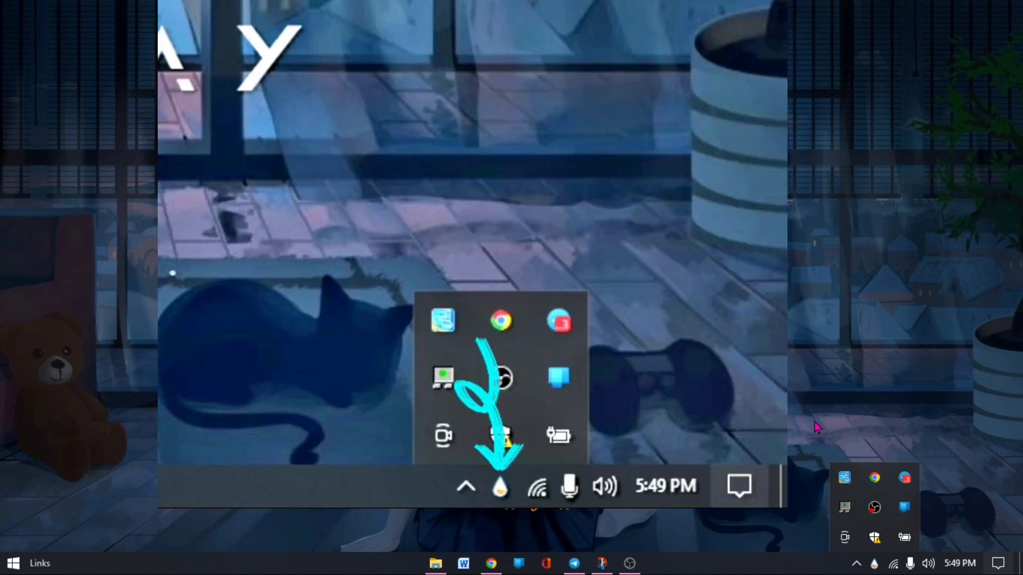
Open Rainmeter's tray options menu, then dismiss it.
left_click(875, 569)
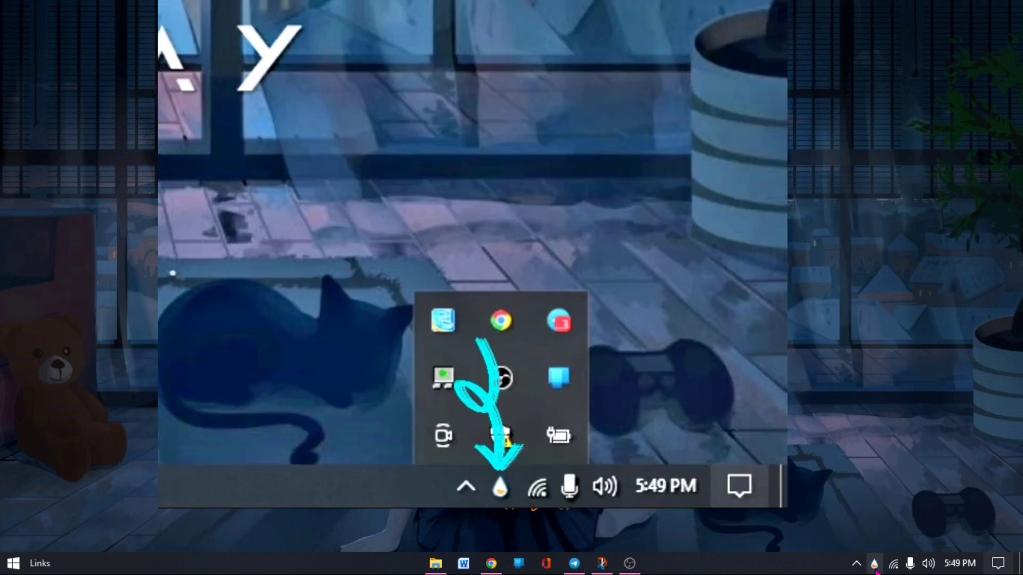
right_click(874, 565)
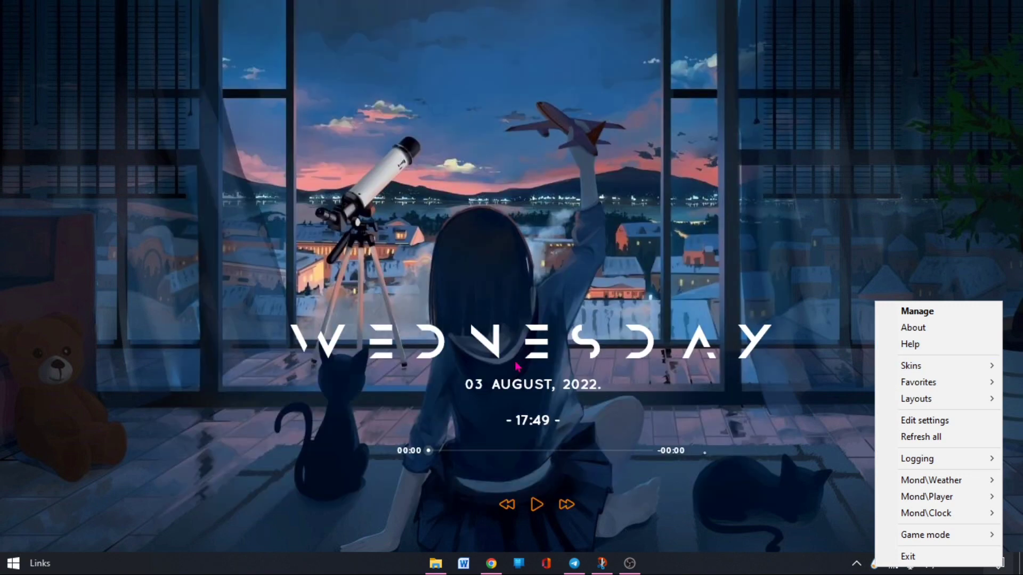
left_click(501, 314)
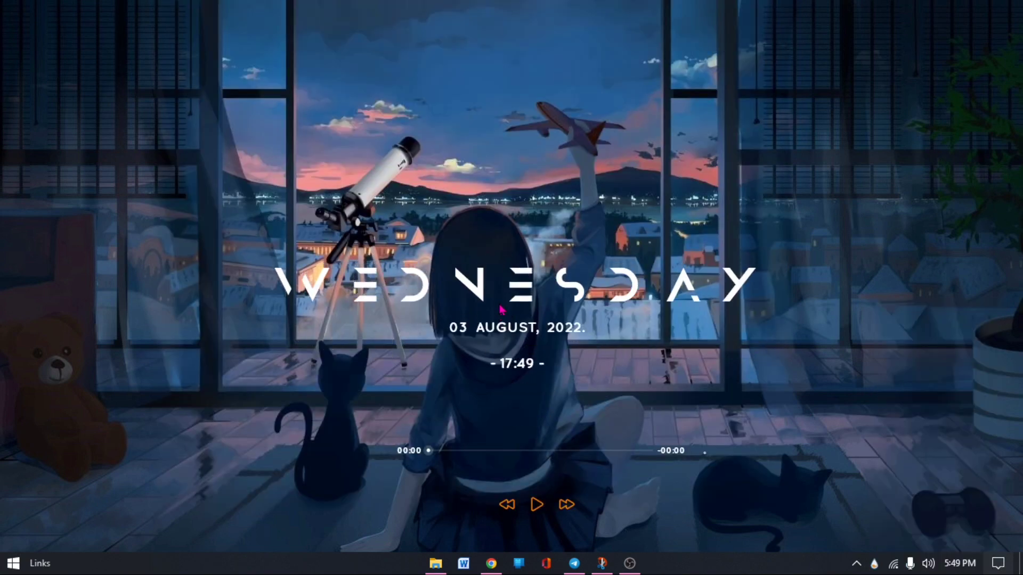
Unload the WEDNESDAY date-and-clock skin and the music player skin.
right_click(501, 309)
left_click(543, 472)
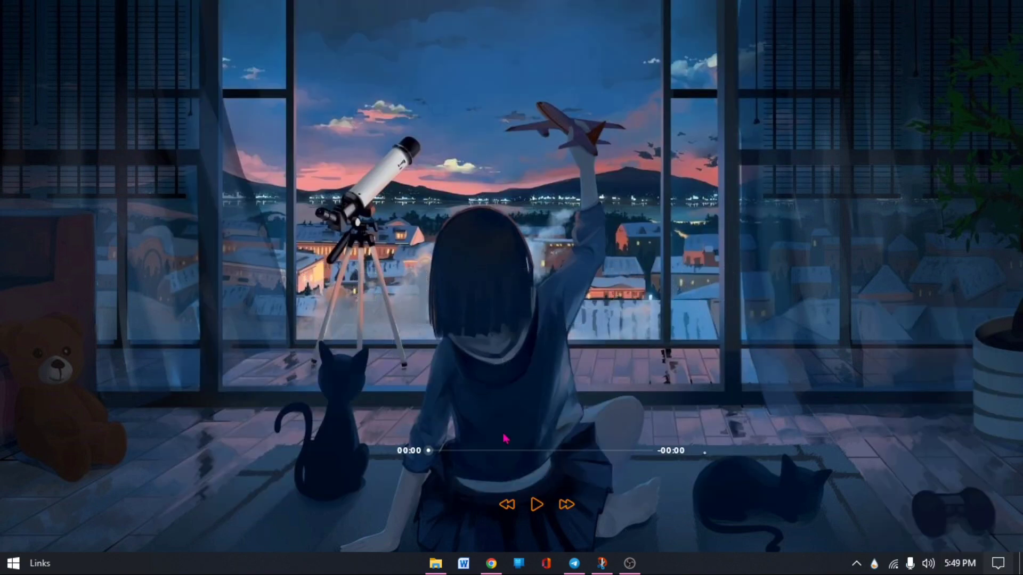
right_click(508, 446)
left_click(539, 436)
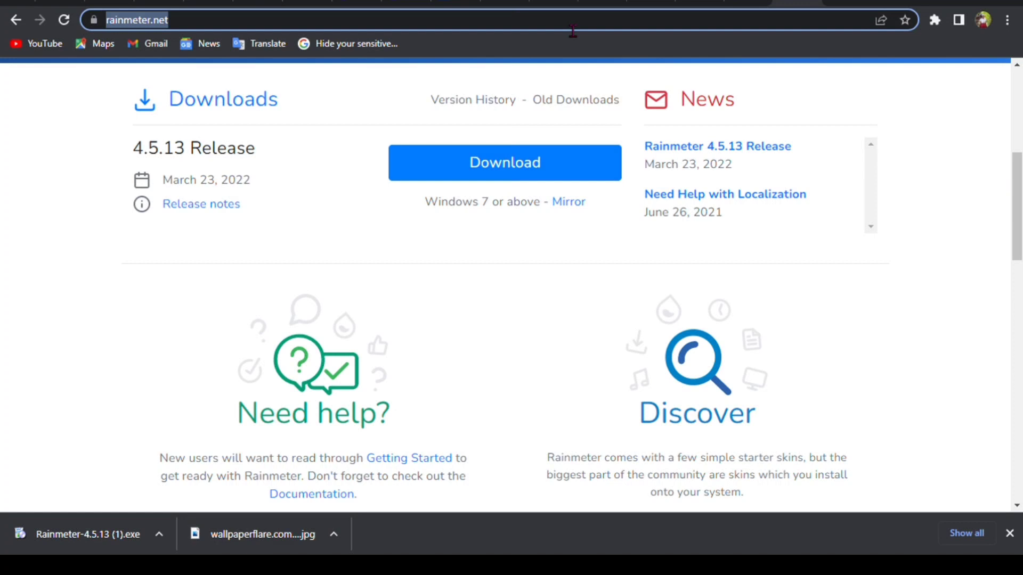
Replace rainmeter.net with visualskins.com in the address bar and load it.
type("vi")
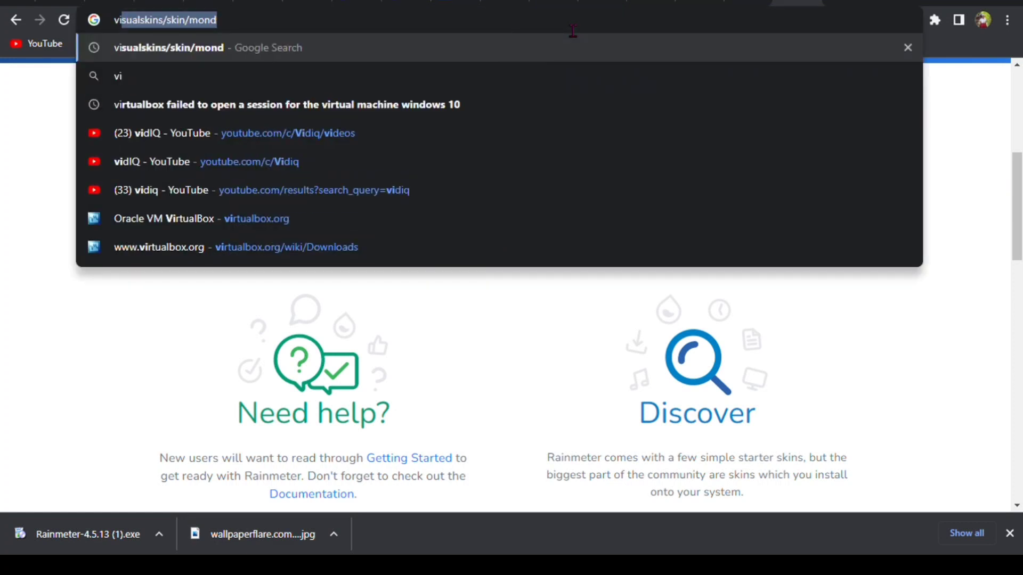
type("sua")
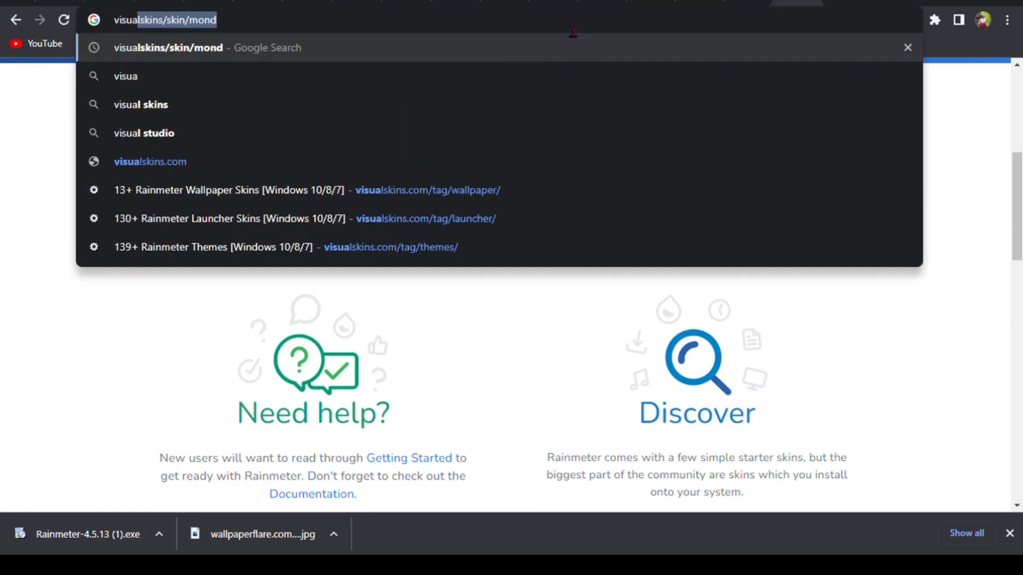
type("ls")
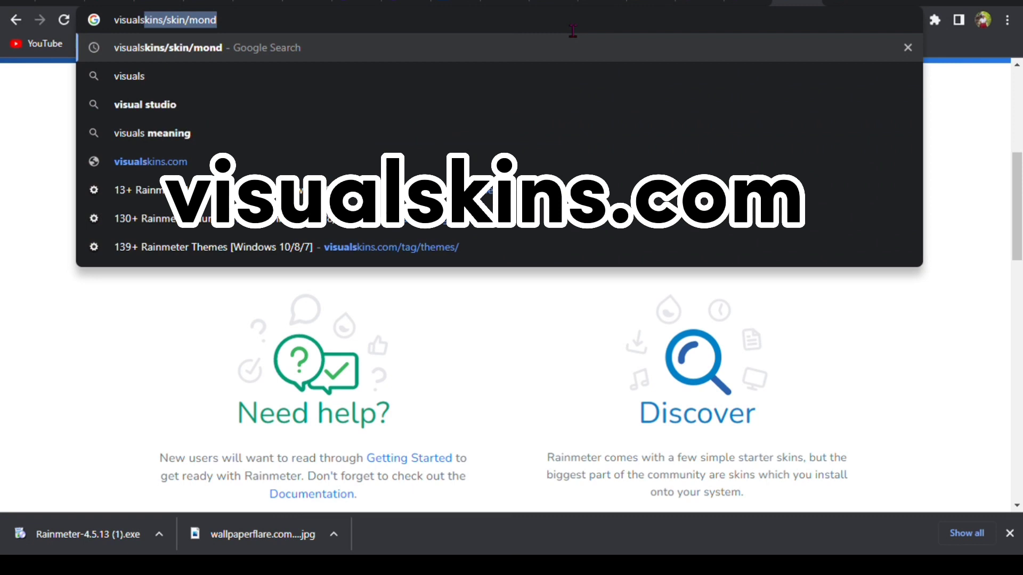
type("kins")
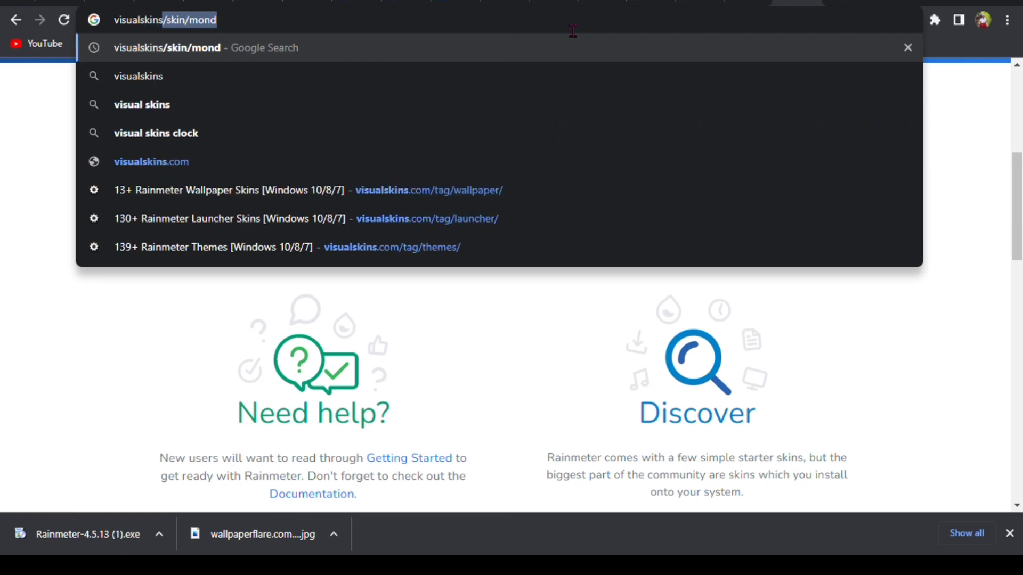
type(".com")
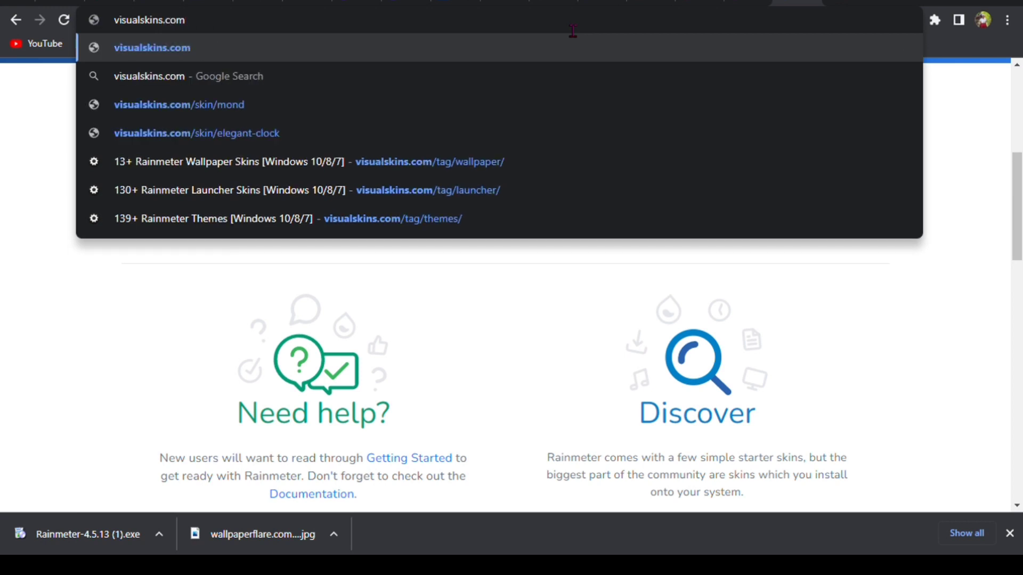
key("Return")
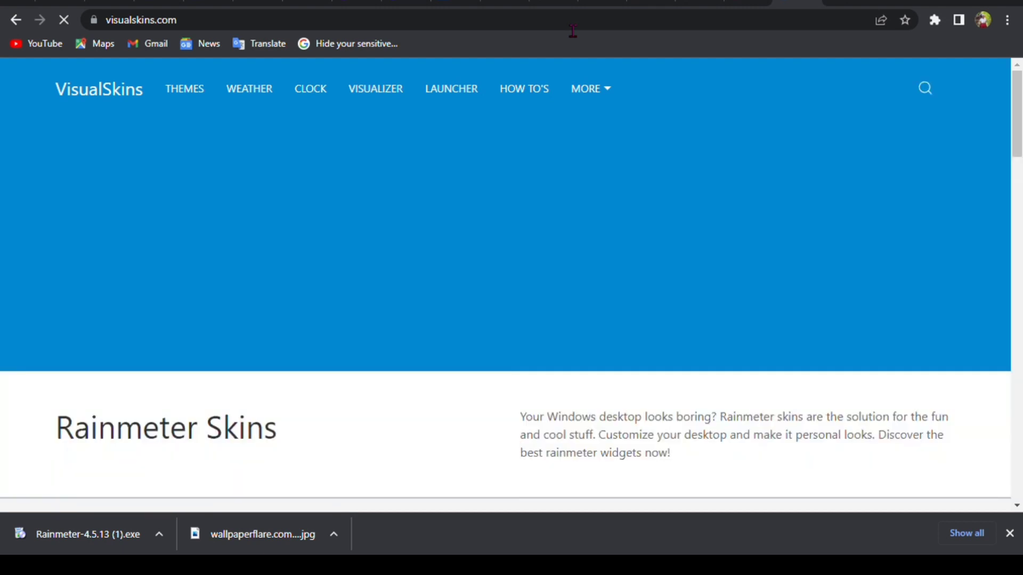
Scroll the VisualSkins home page and open the THEMES listing.
scroll(457, 321, "down", 3)
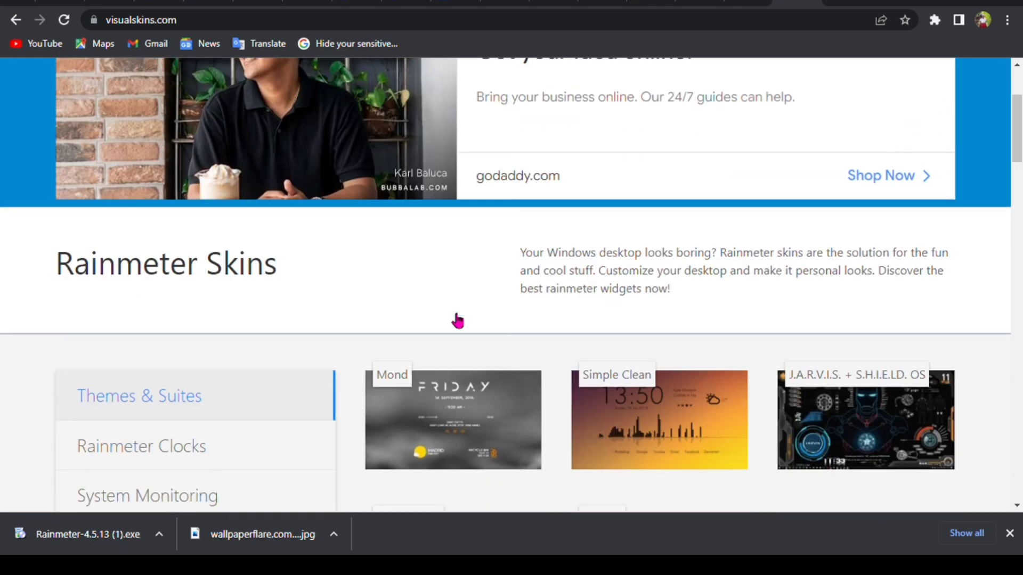
scroll(457, 320, "down", 3)
scroll(456, 320, "down", 5)
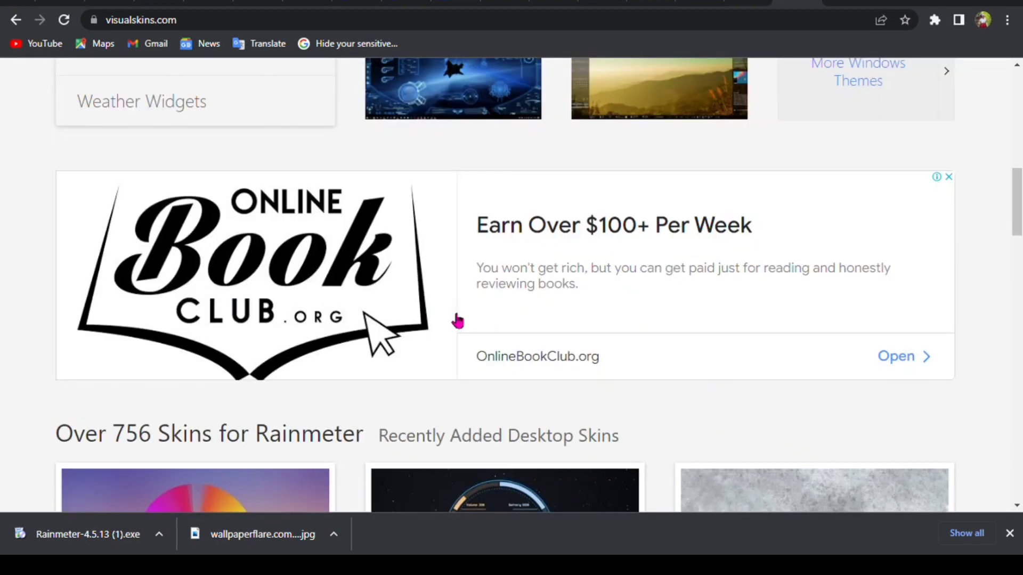
scroll(457, 320, "down", 5)
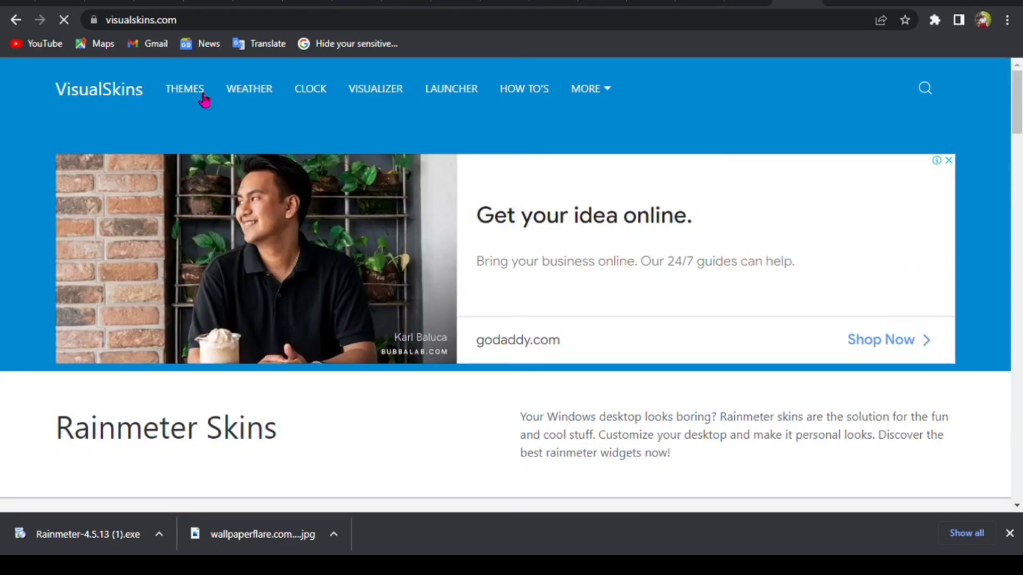
left_click(192, 89)
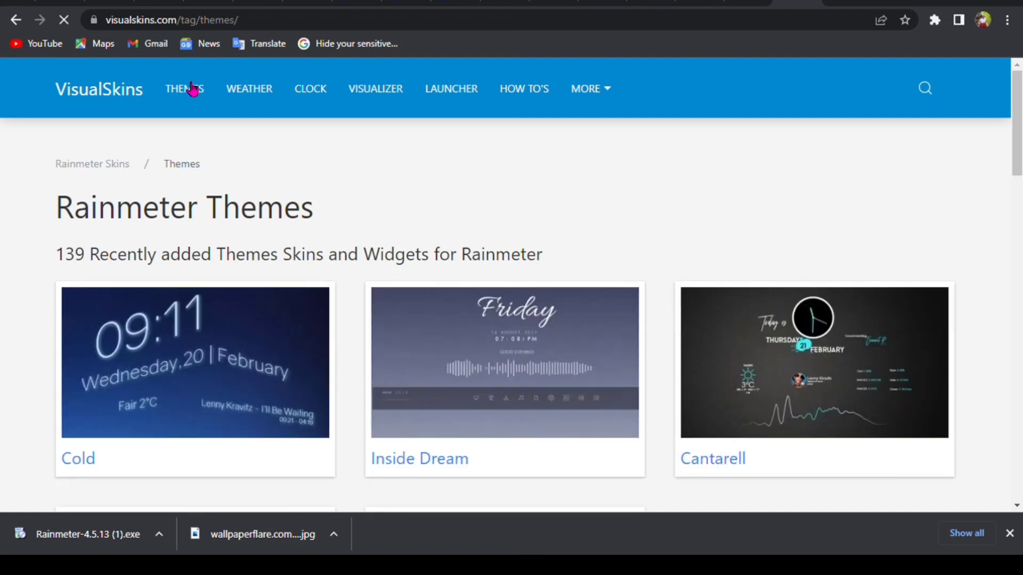
Scroll through the 139 Rainmeter themes, then choose the CLOCK category, bringing up an ad.
scroll(348, 252, "down", 5)
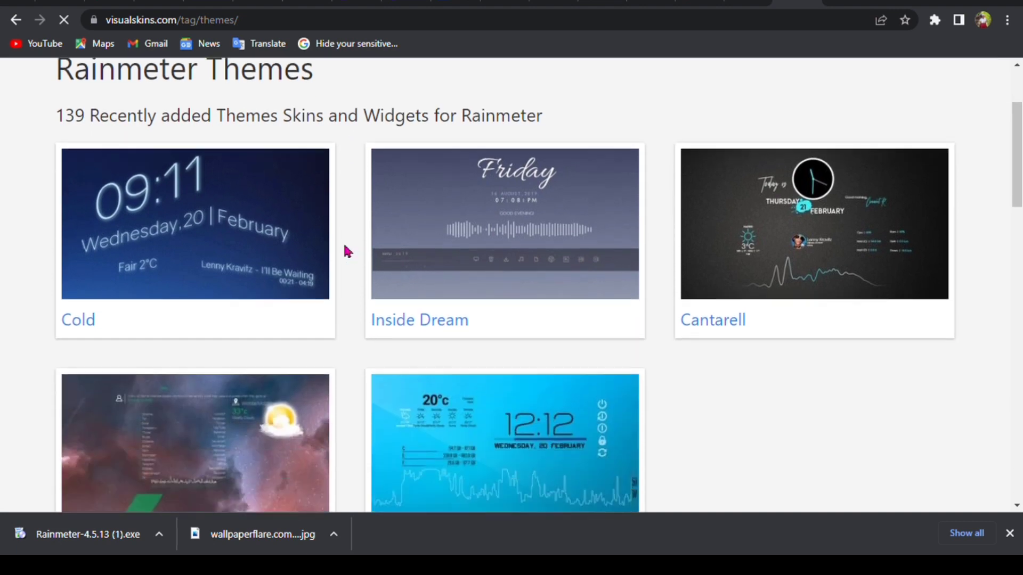
scroll(347, 251, "down", 20)
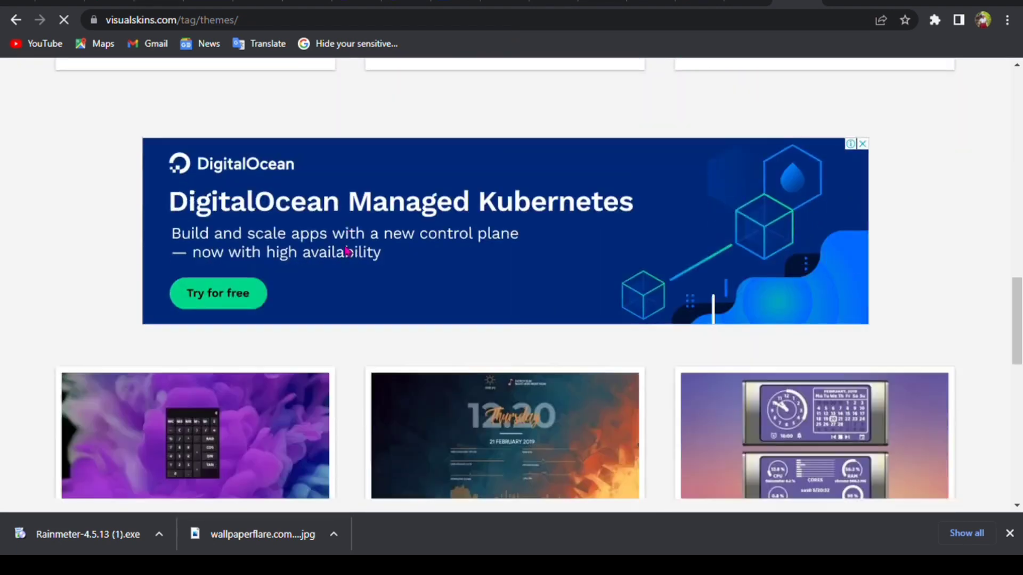
scroll(347, 252, "down", 11)
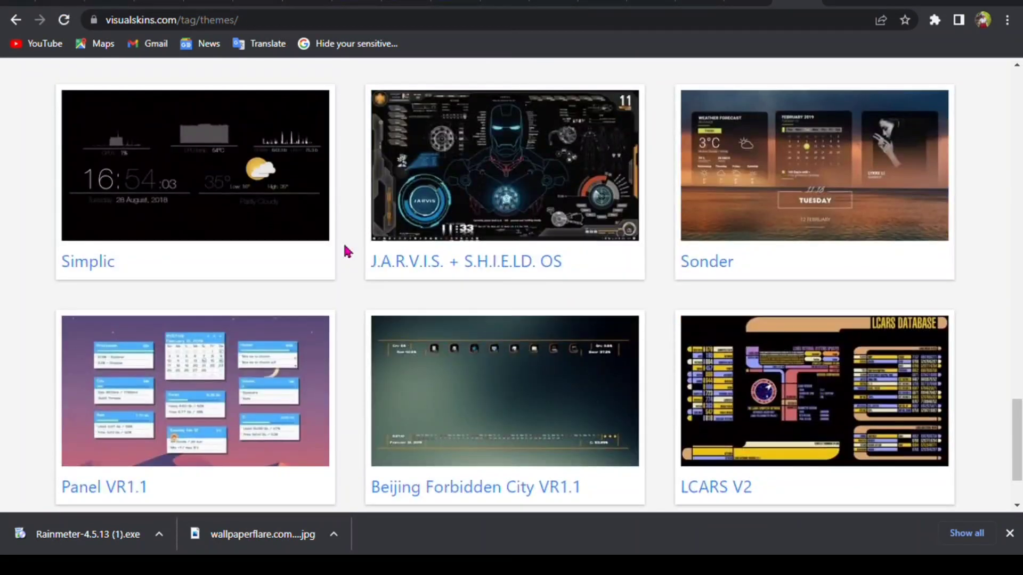
scroll(348, 252, "up", 4)
scroll(347, 252, "down", 4)
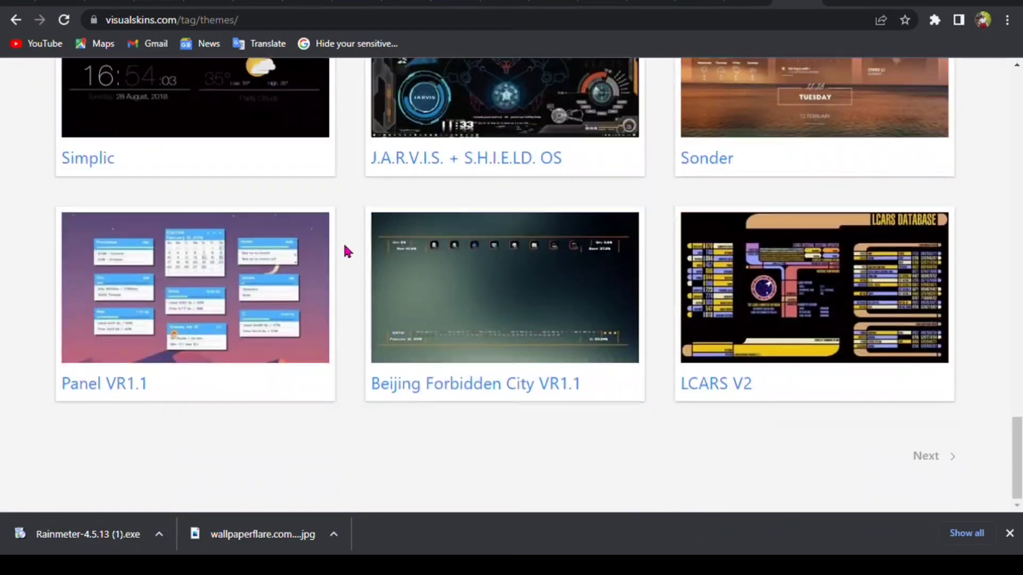
scroll(348, 251, "up", 8)
scroll(348, 251, "up", 20)
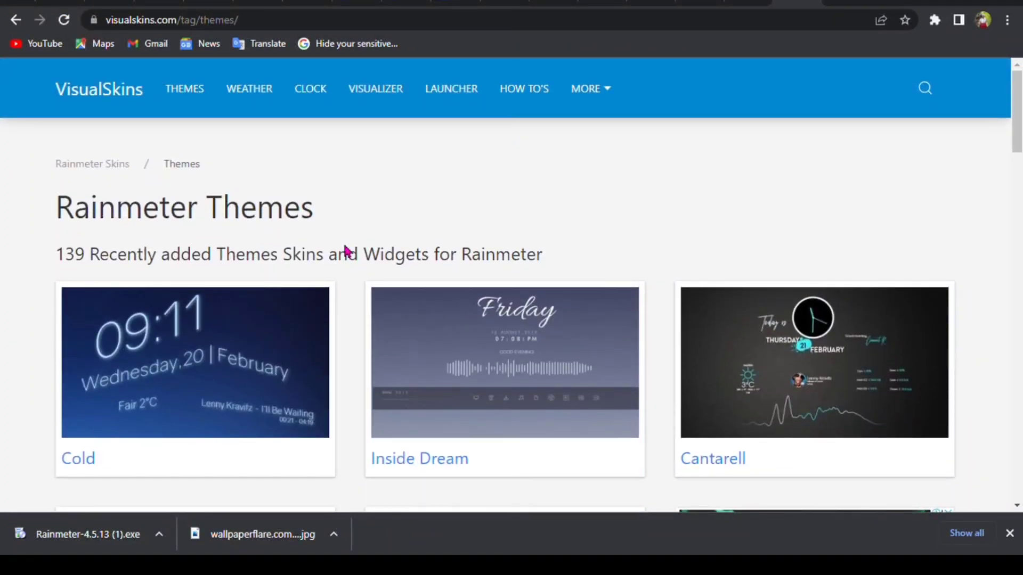
left_click(322, 99)
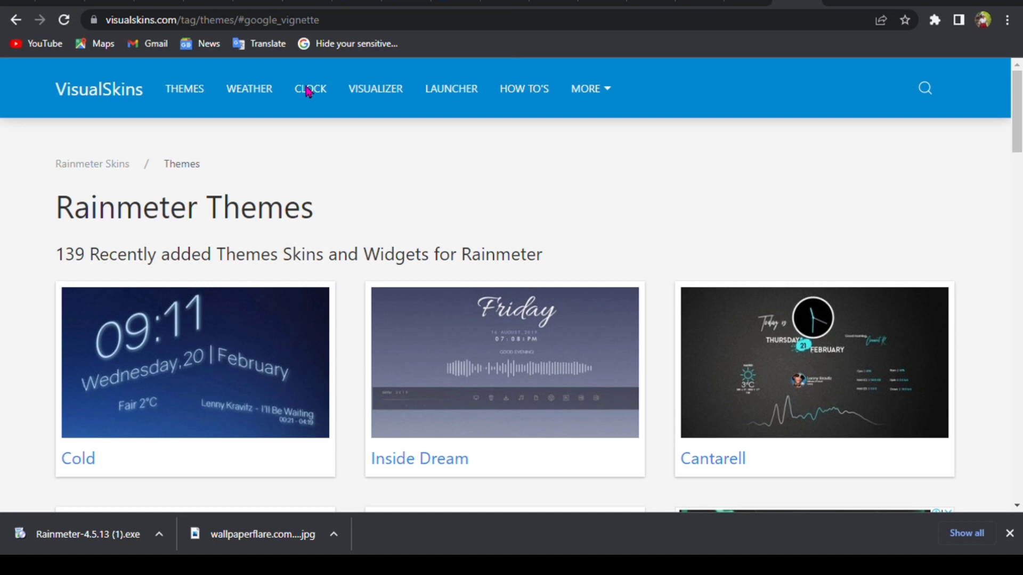
left_click(310, 90)
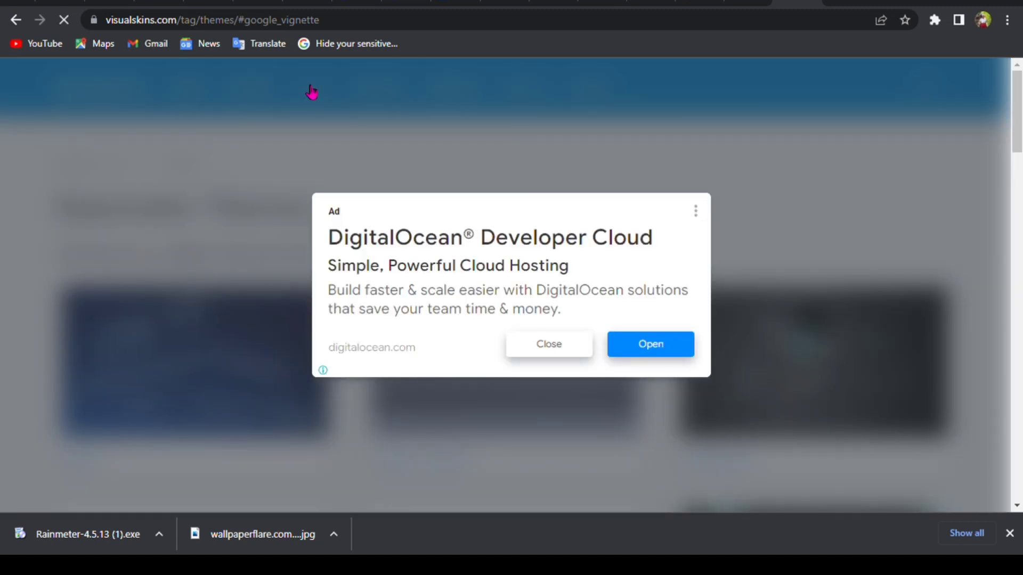
Dismiss the ad, view the Tempus clock skin's page, and return to the clock list.
left_click(586, 342)
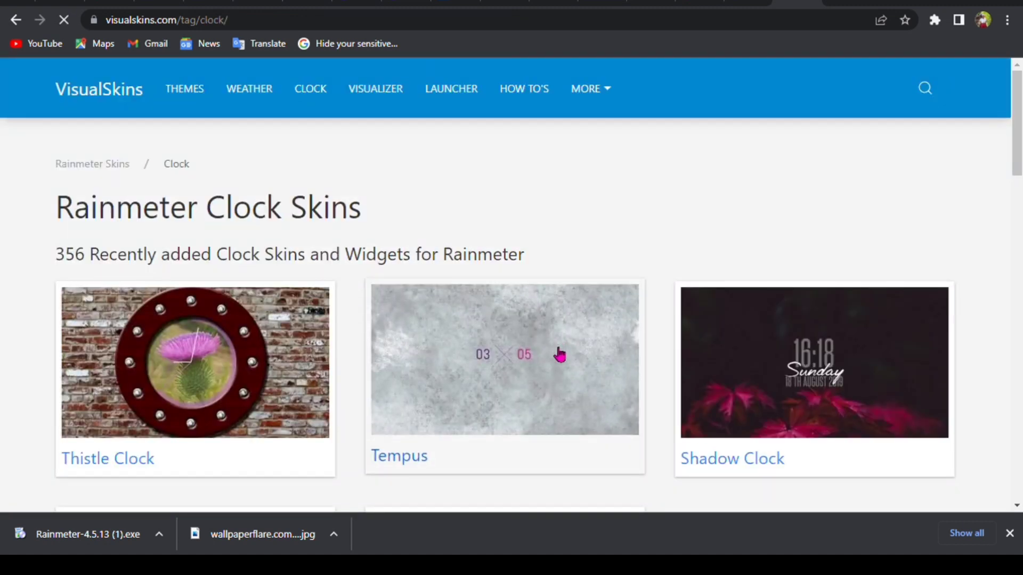
scroll(560, 354, "down", 3)
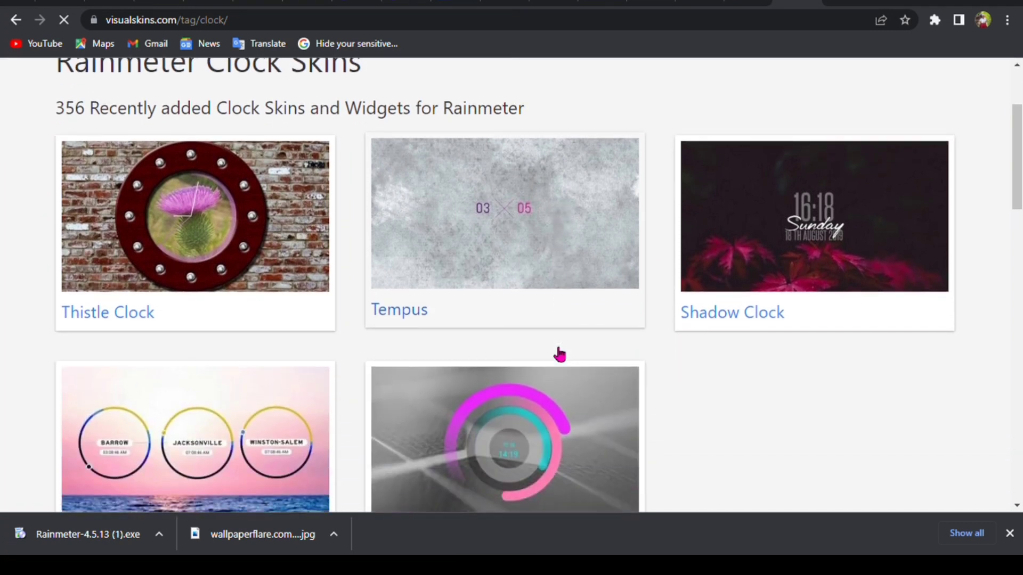
left_click(558, 350)
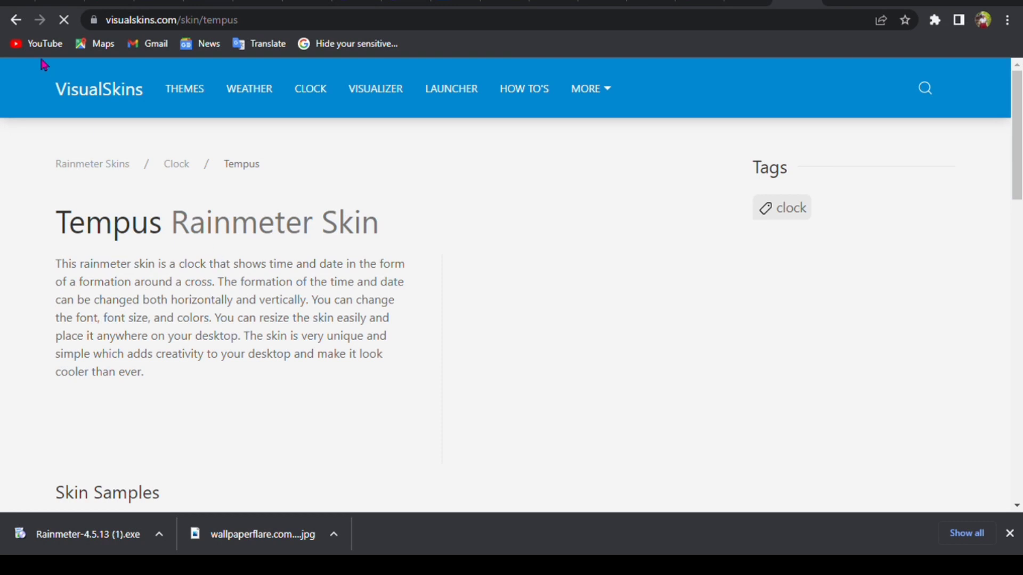
left_click(16, 22)
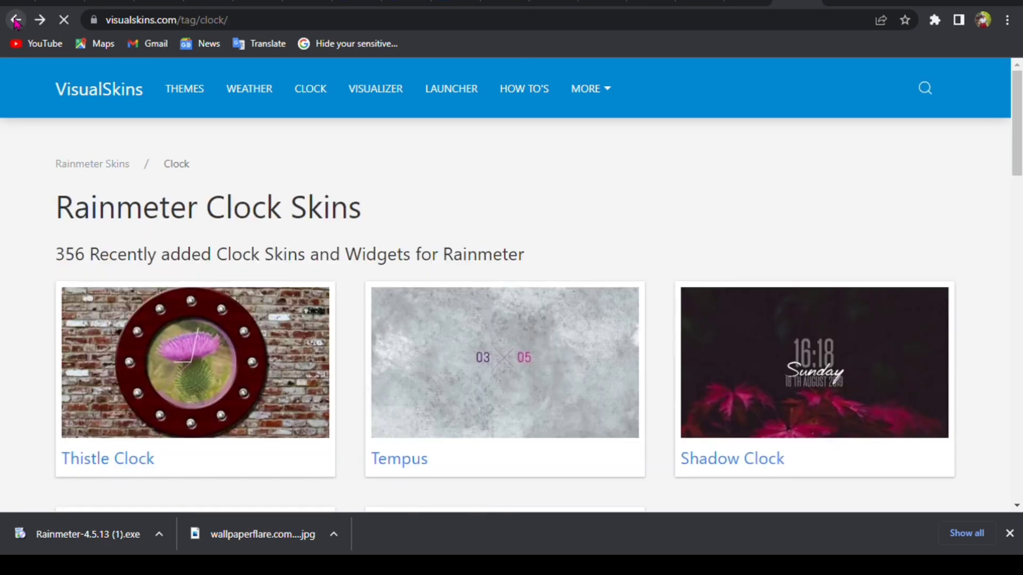
Browse the 356 clock skins, then go back to the Rainmeter Themes page.
scroll(439, 346, "down", 3)
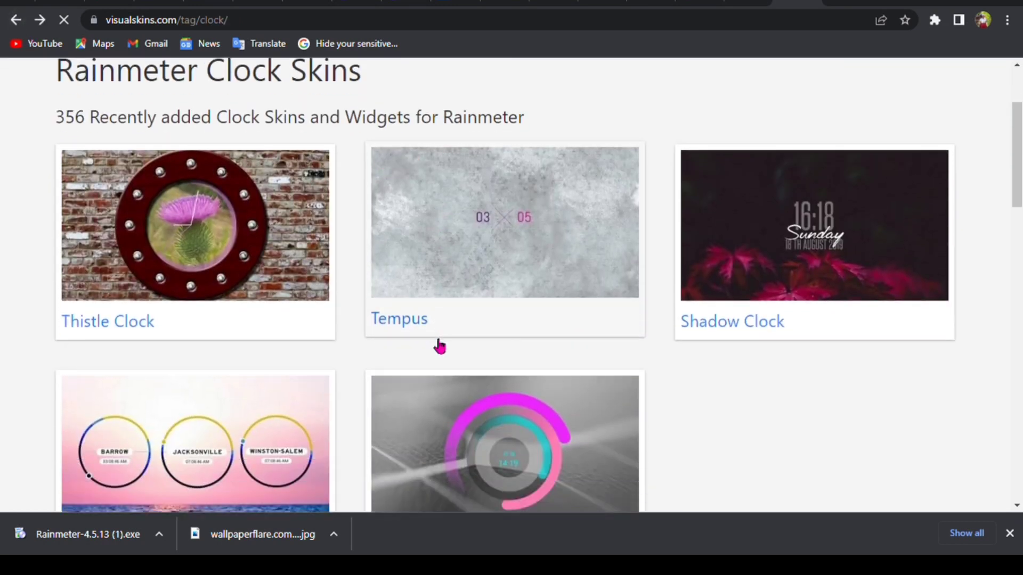
scroll(440, 347, "down", 10)
scroll(434, 345, "down", 8)
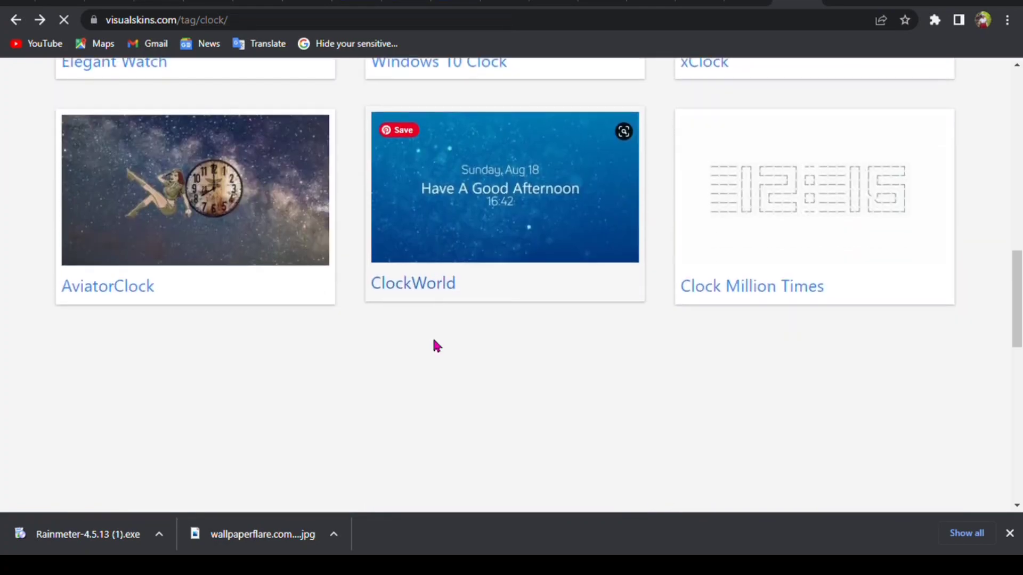
scroll(433, 345, "up", 8)
scroll(434, 342, "up", 5)
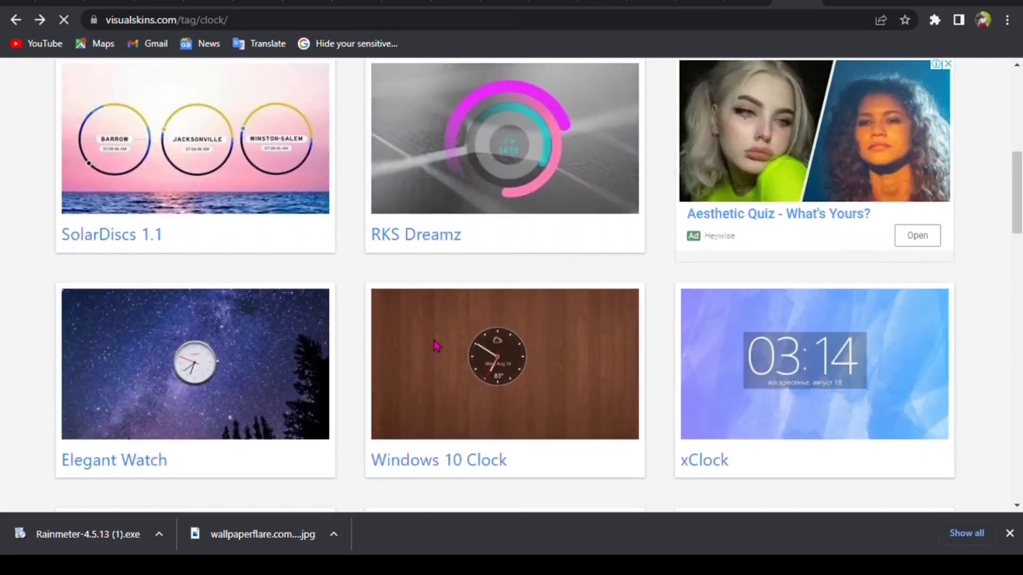
scroll(434, 342, "down", 14)
scroll(434, 342, "up", 15)
scroll(434, 342, "up", 7)
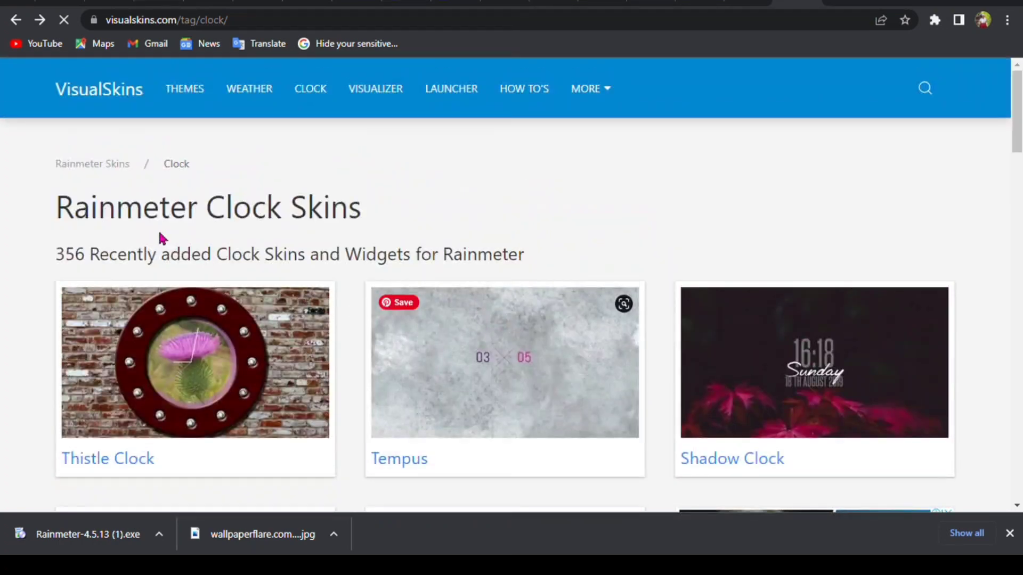
left_click(13, 22)
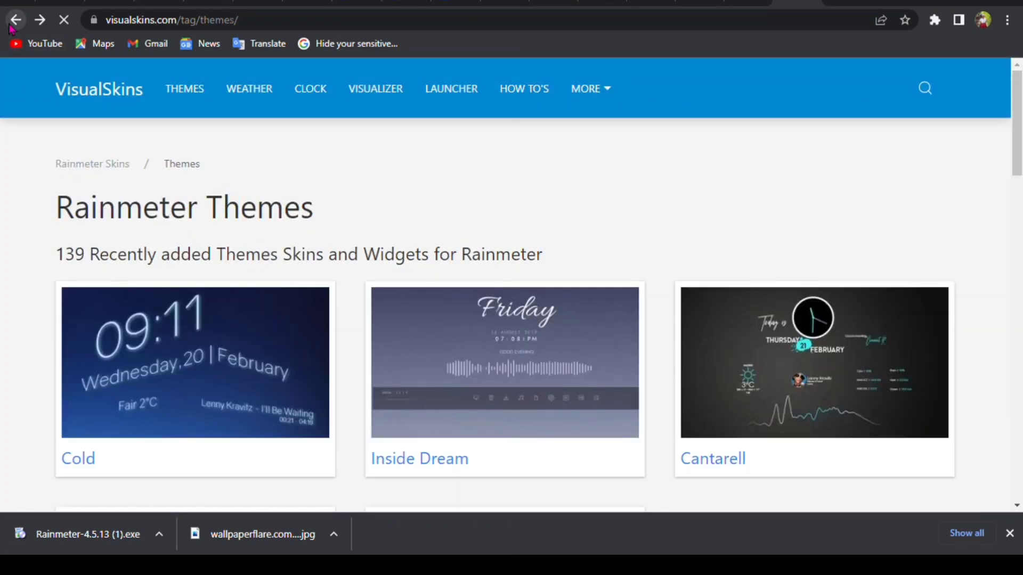
Return to the VisualSkins home page and open the Mond theme's page.
left_click(15, 21)
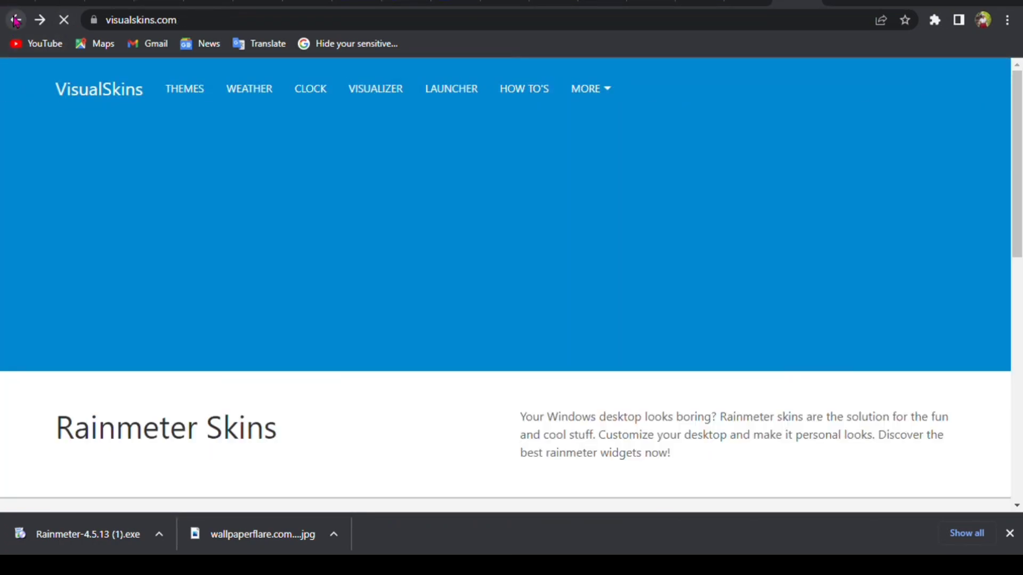
scroll(282, 237, "down", 3)
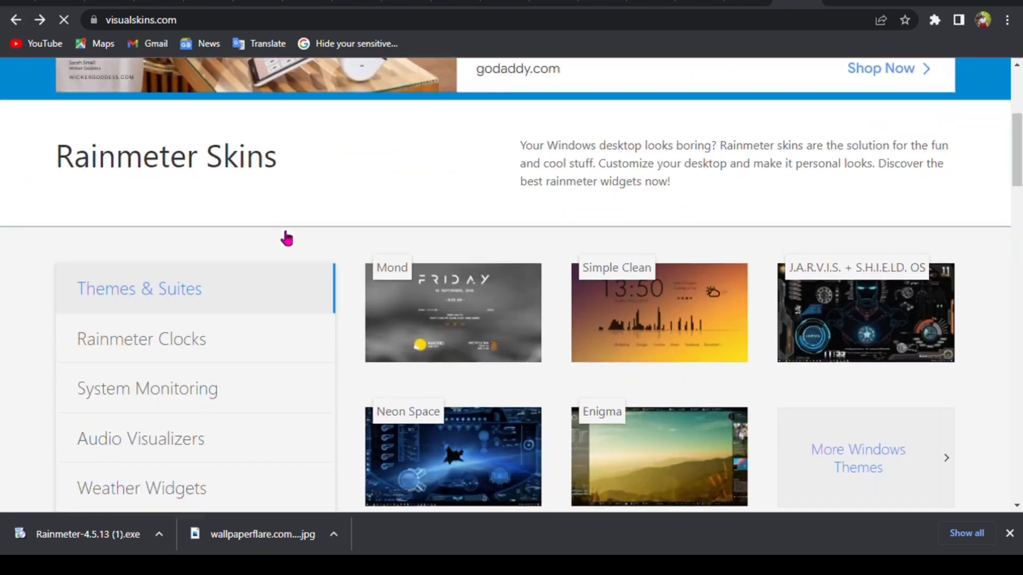
left_click(449, 302)
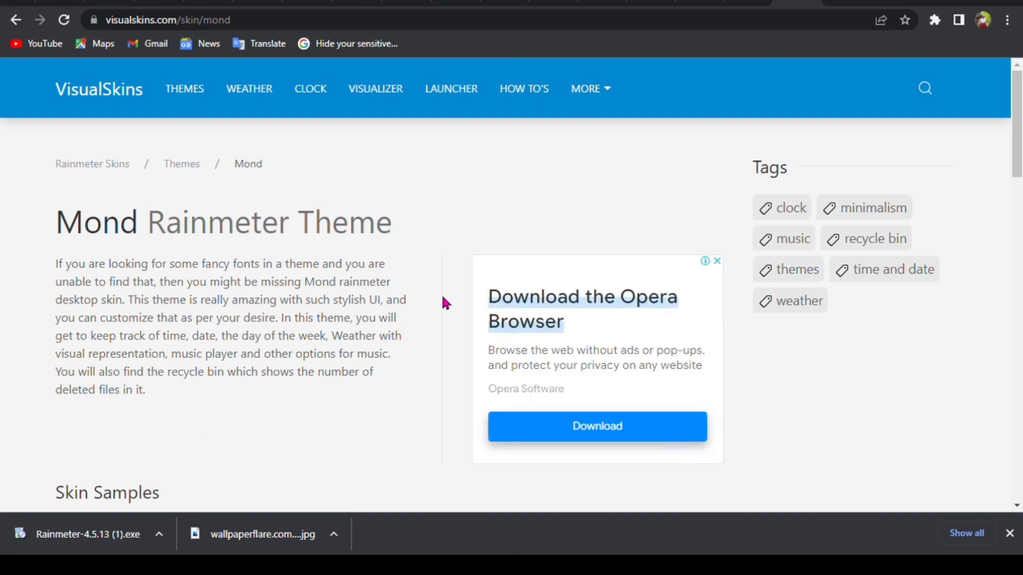
Download mond.rmskin using the DOWNLOAD button under Download Mond.
scroll(446, 303, "down", 5)
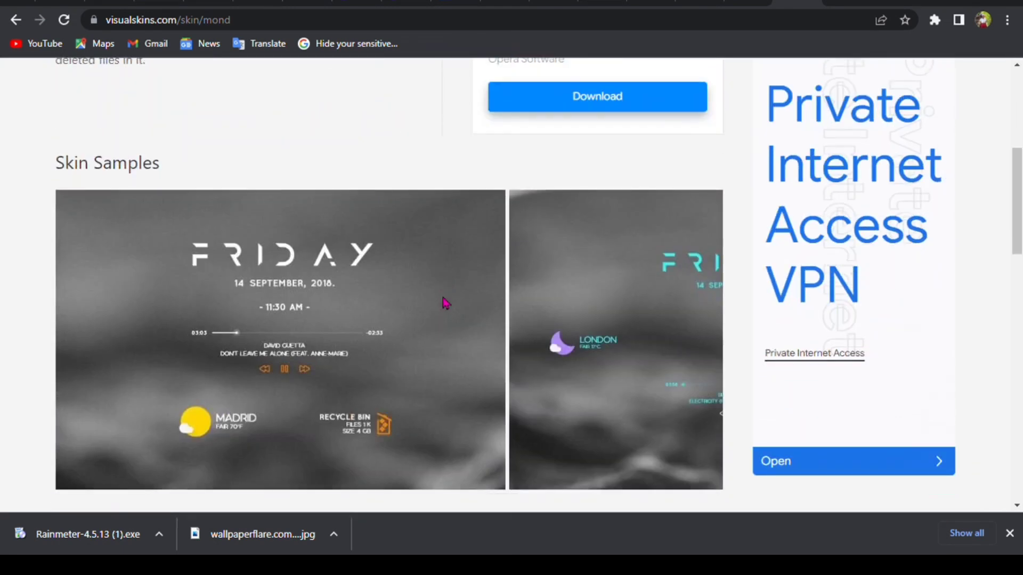
scroll(446, 303, "down", 7)
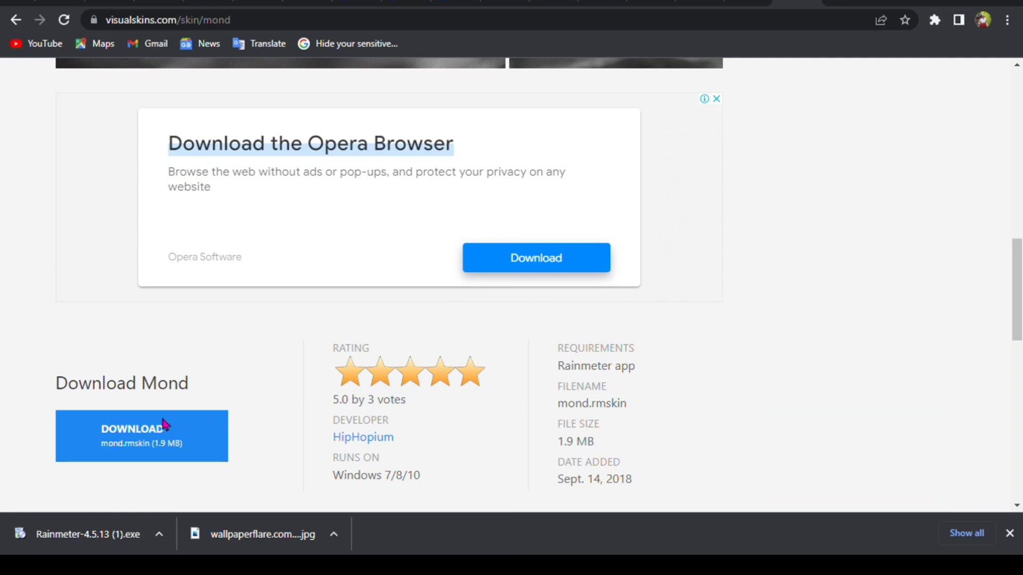
left_click(152, 450)
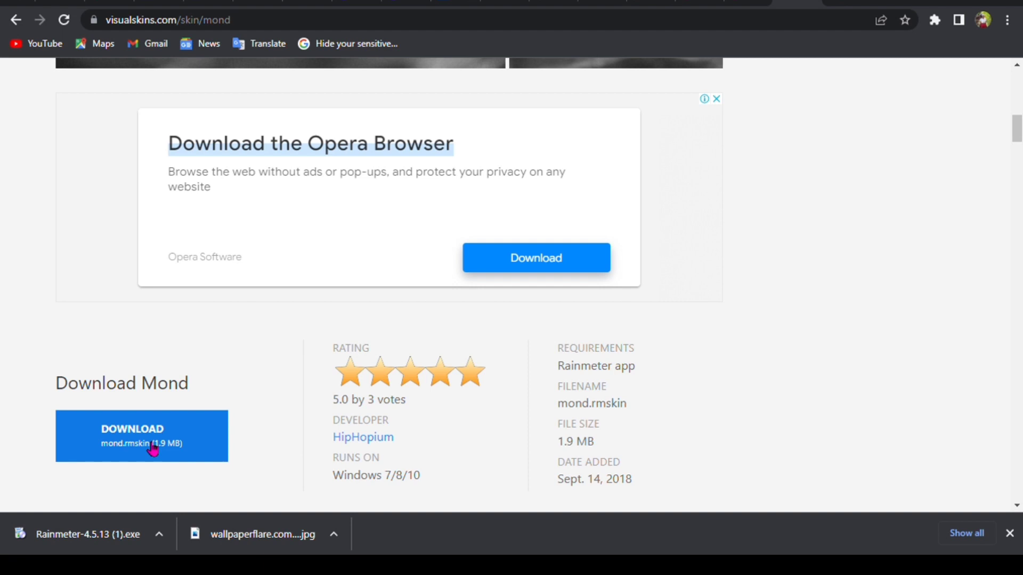
left_click(153, 450)
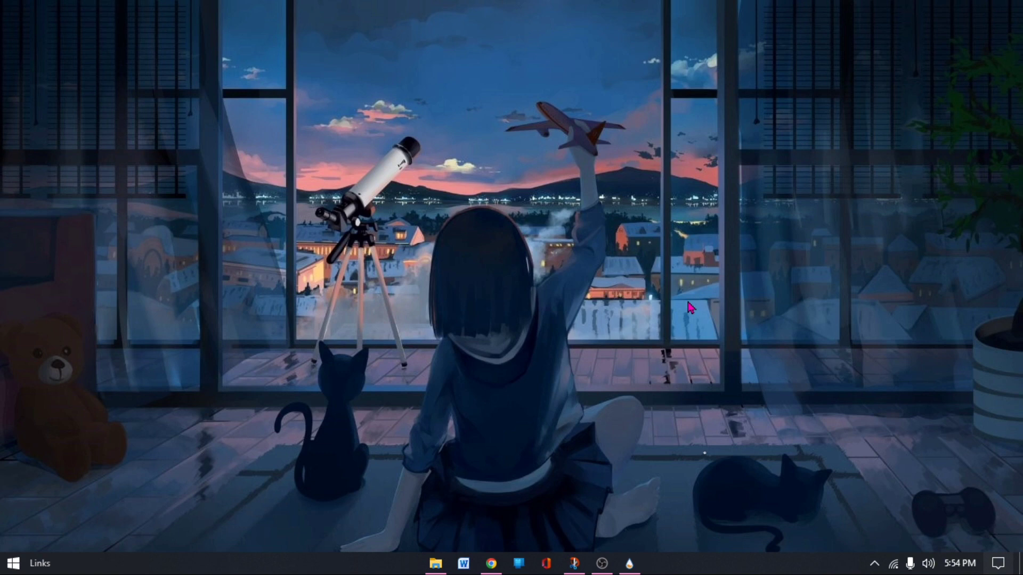
left_click(637, 565)
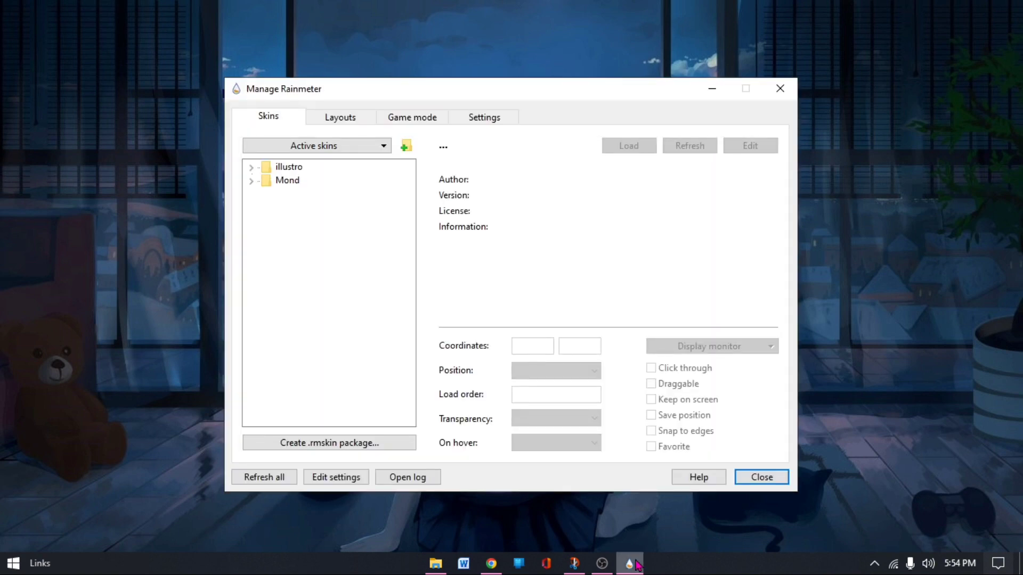
Expand the Mond folder in Manage Rainmeter and load its Clock.ini skin.
left_click(287, 183)
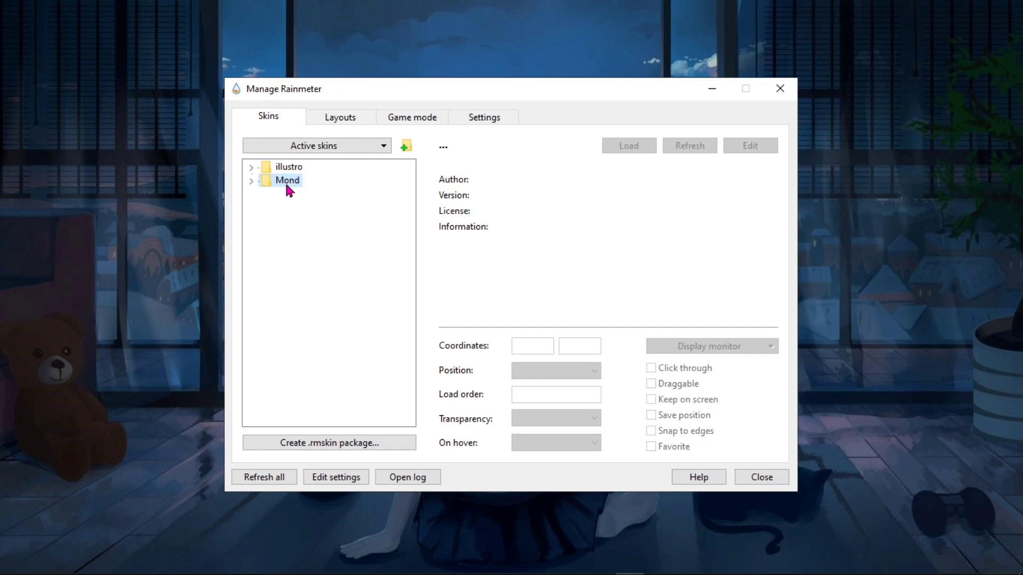
double_click(286, 181)
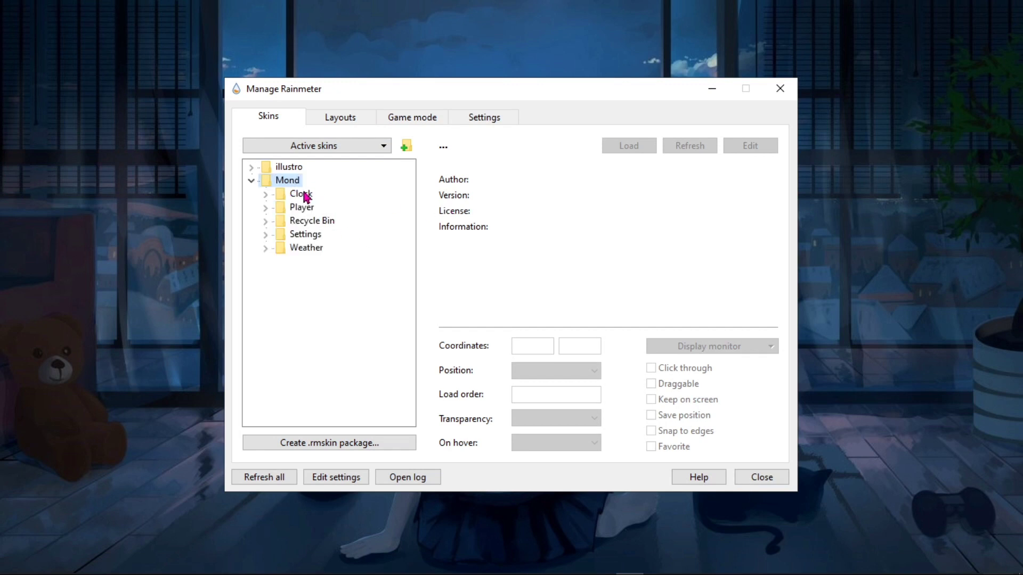
left_click(305, 195)
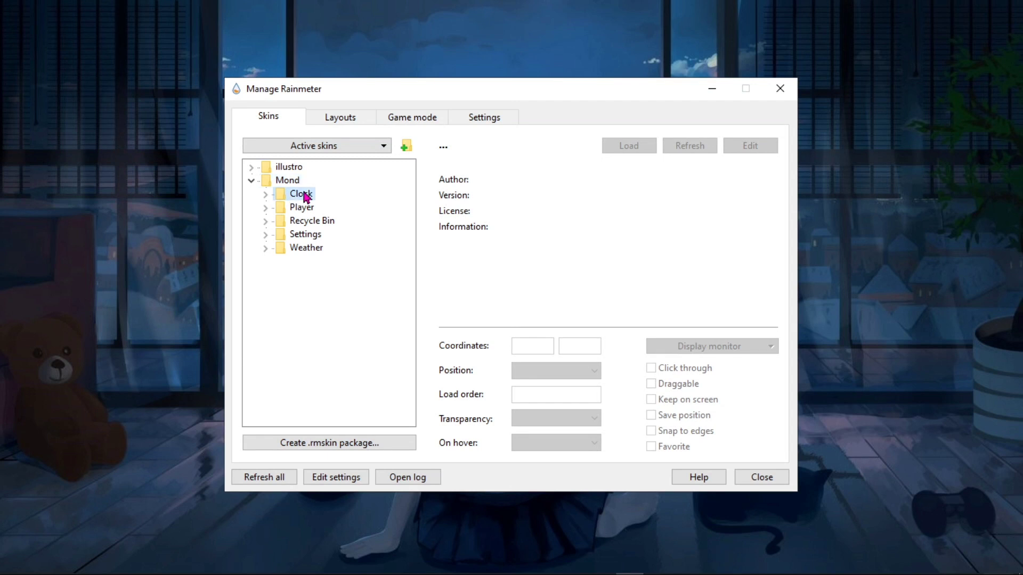
double_click(305, 196)
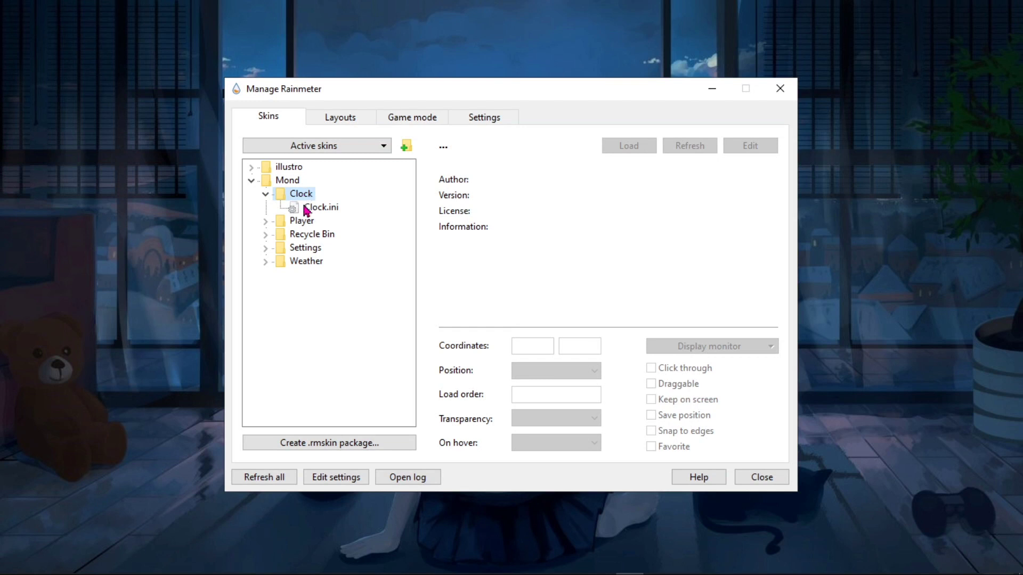
left_click(316, 212)
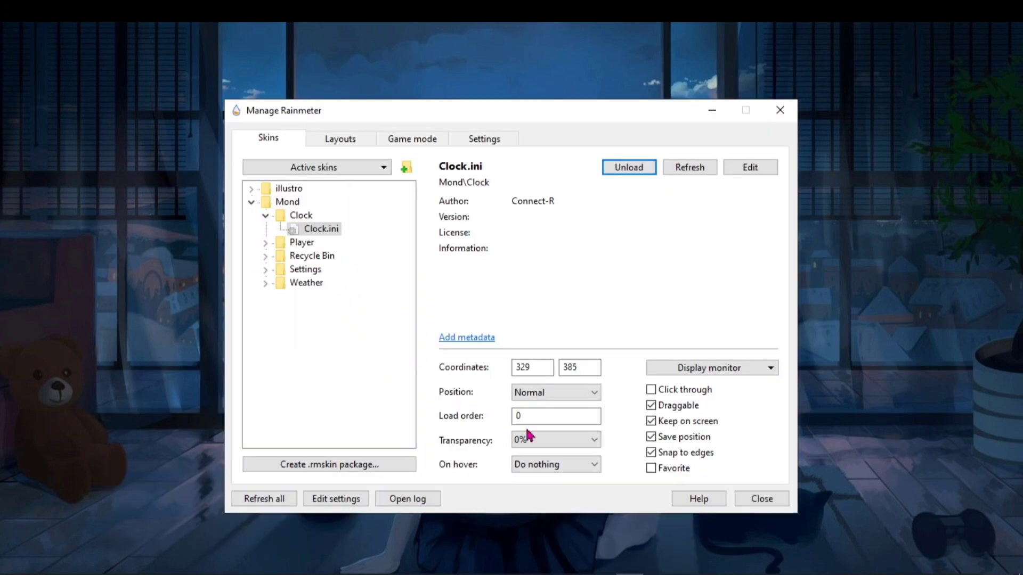
Load Mond's Player.ini skin, hide the manager, and move the player up-left.
left_click(300, 244)
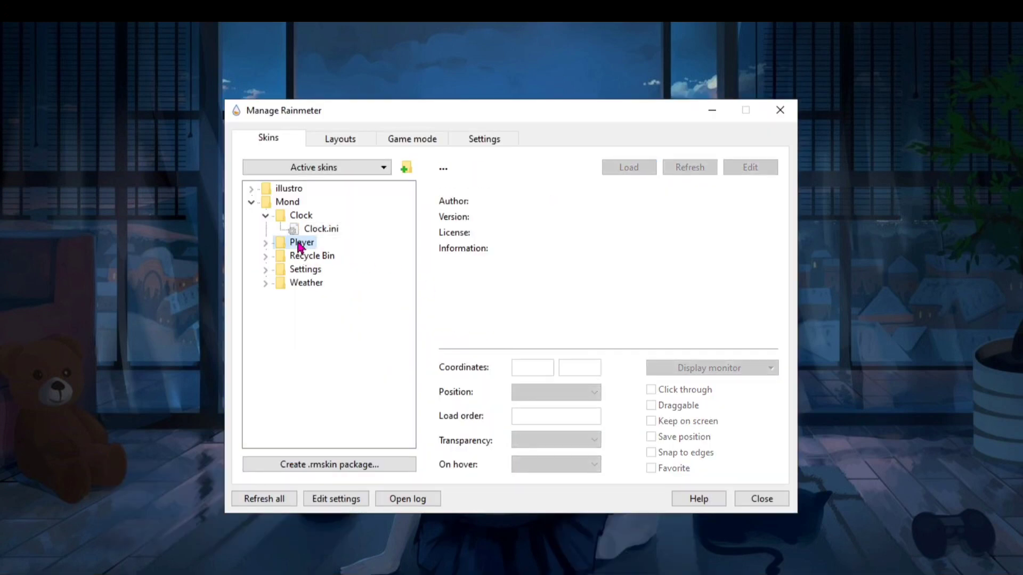
double_click(299, 244)
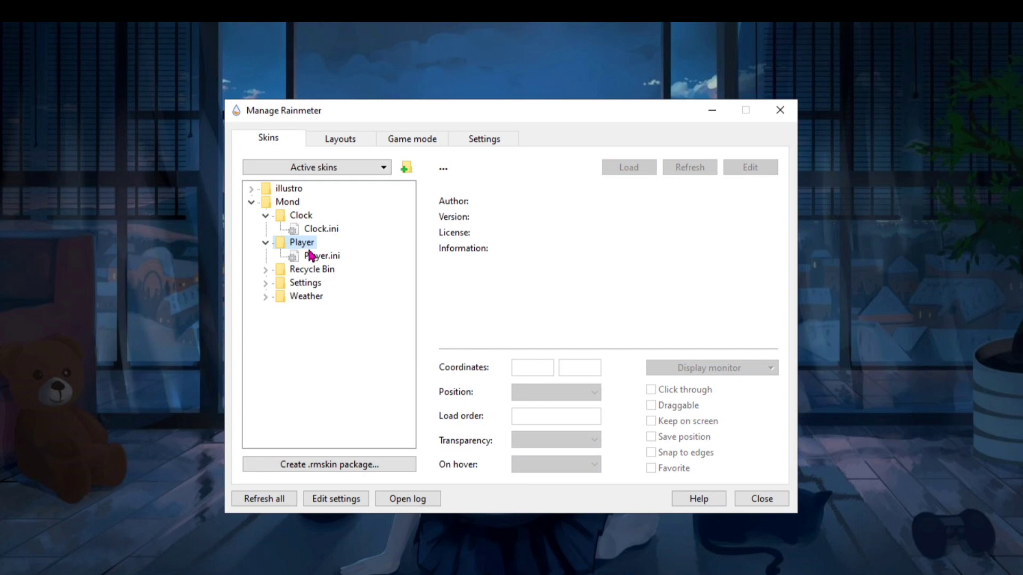
left_click(315, 257)
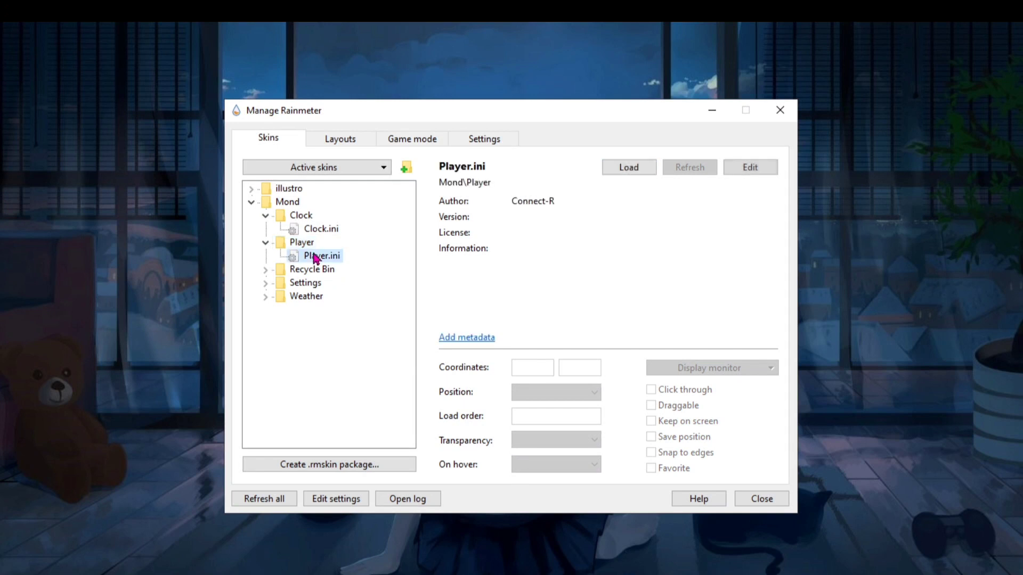
left_click(630, 167)
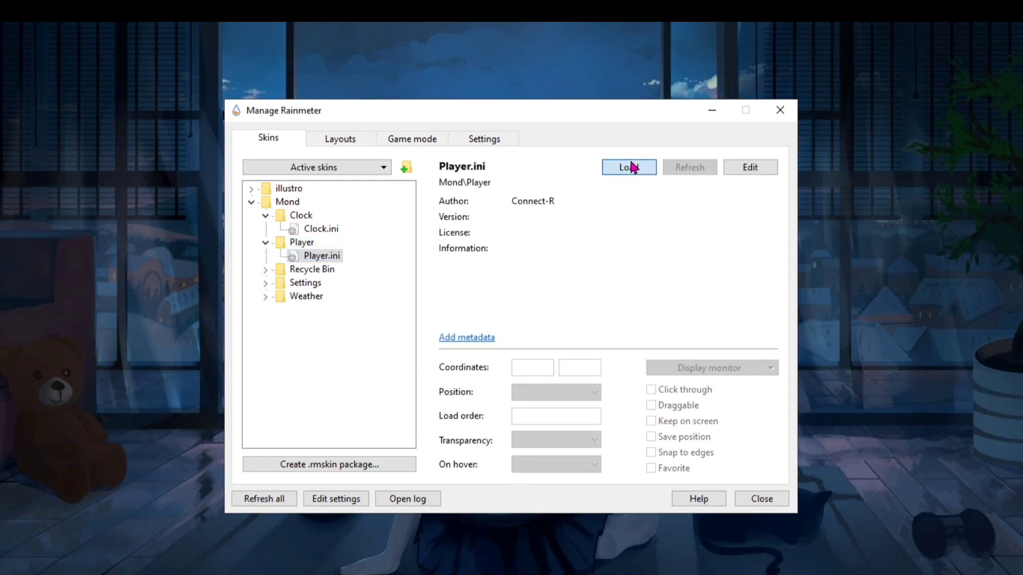
left_click(710, 116)
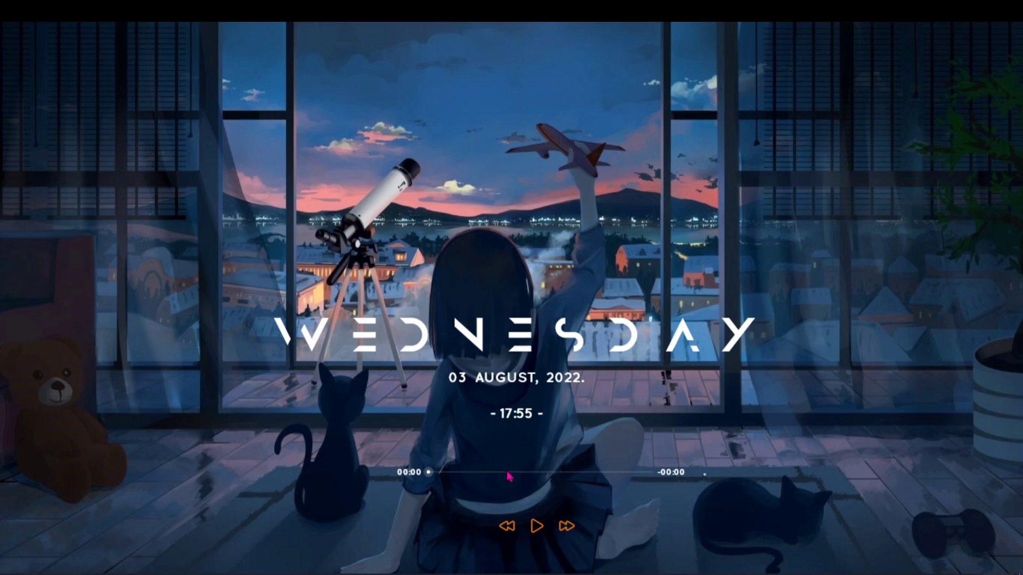
left_click_drag(509, 475, 486, 454)
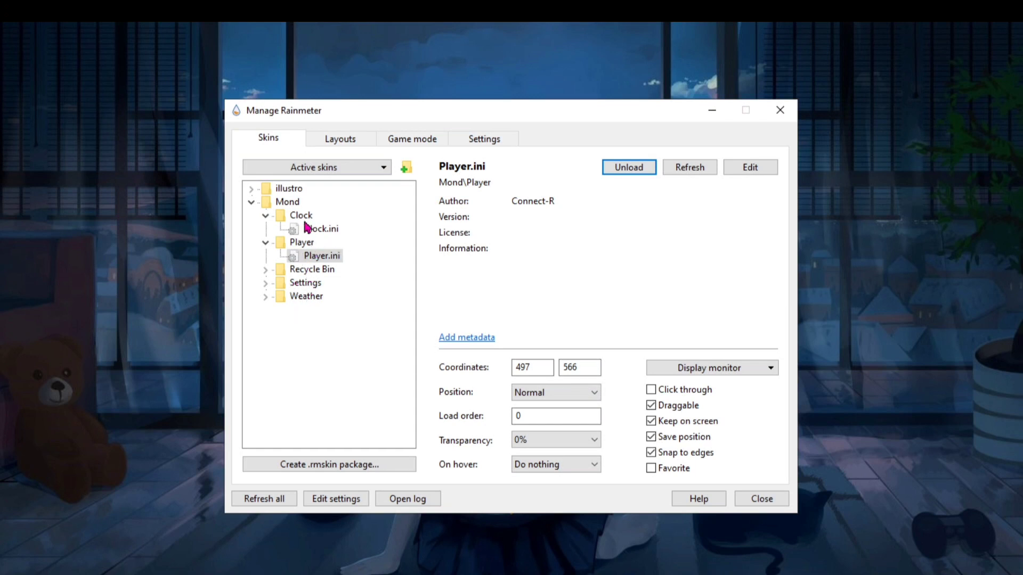
Expand the Mond Weather folder and select Weather.ini to view its skin settings.
left_click(302, 296)
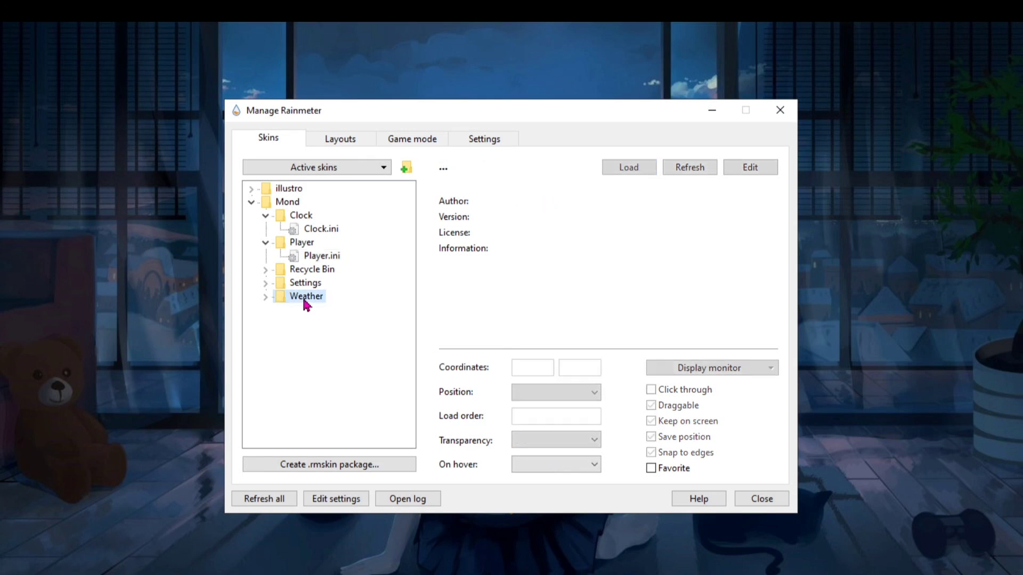
double_click(302, 296)
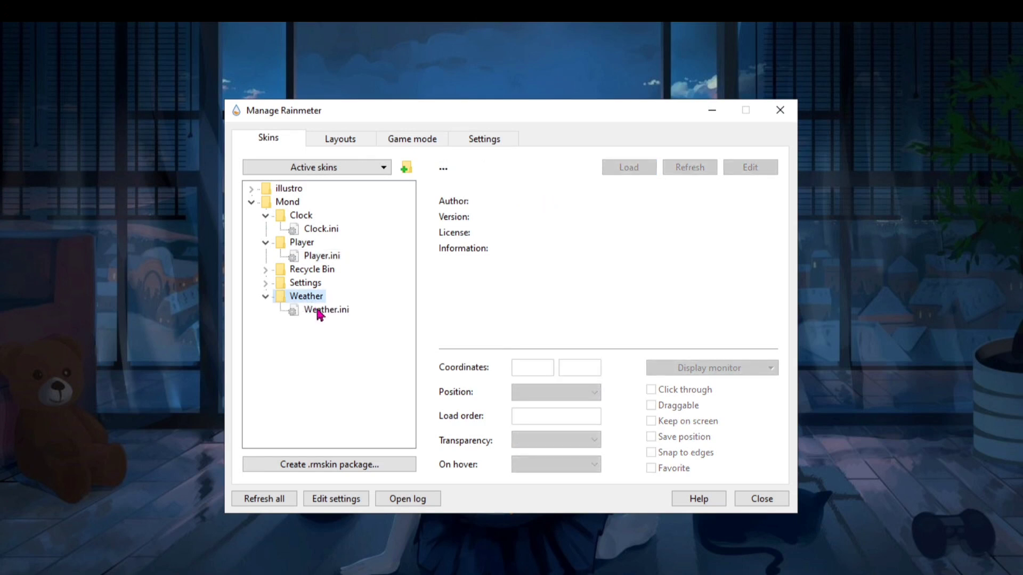
left_click(318, 311)
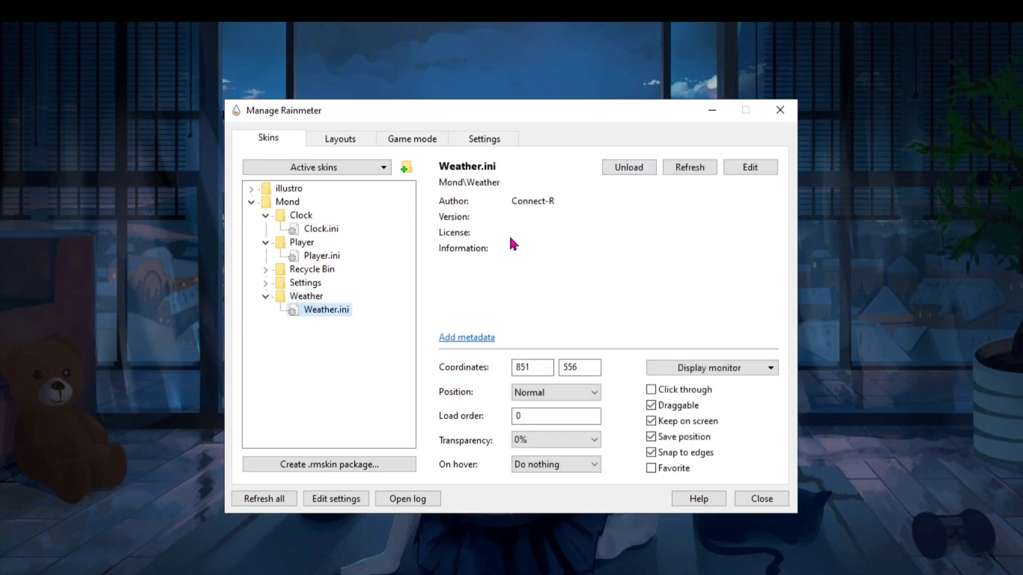
left_click(780, 115)
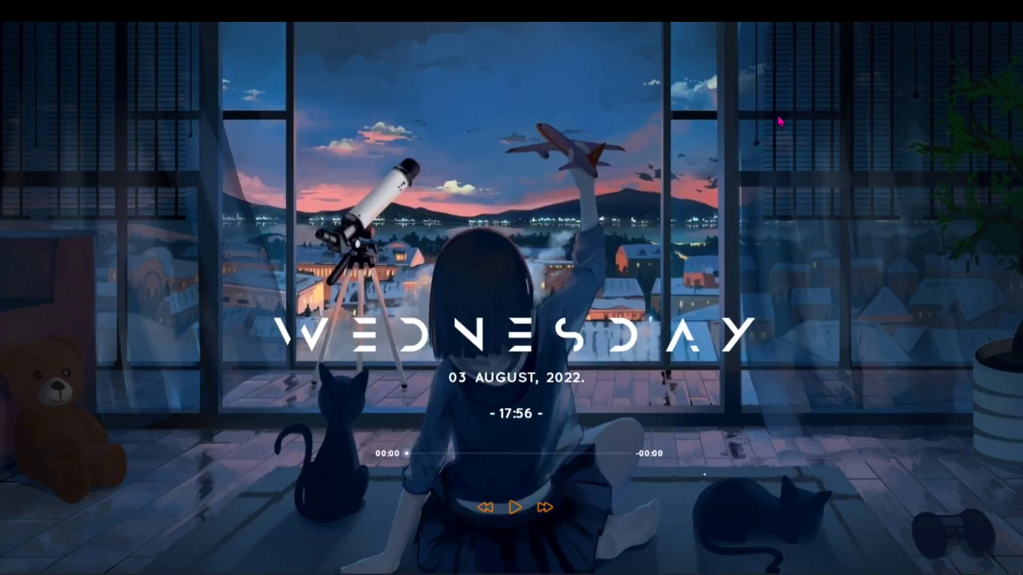